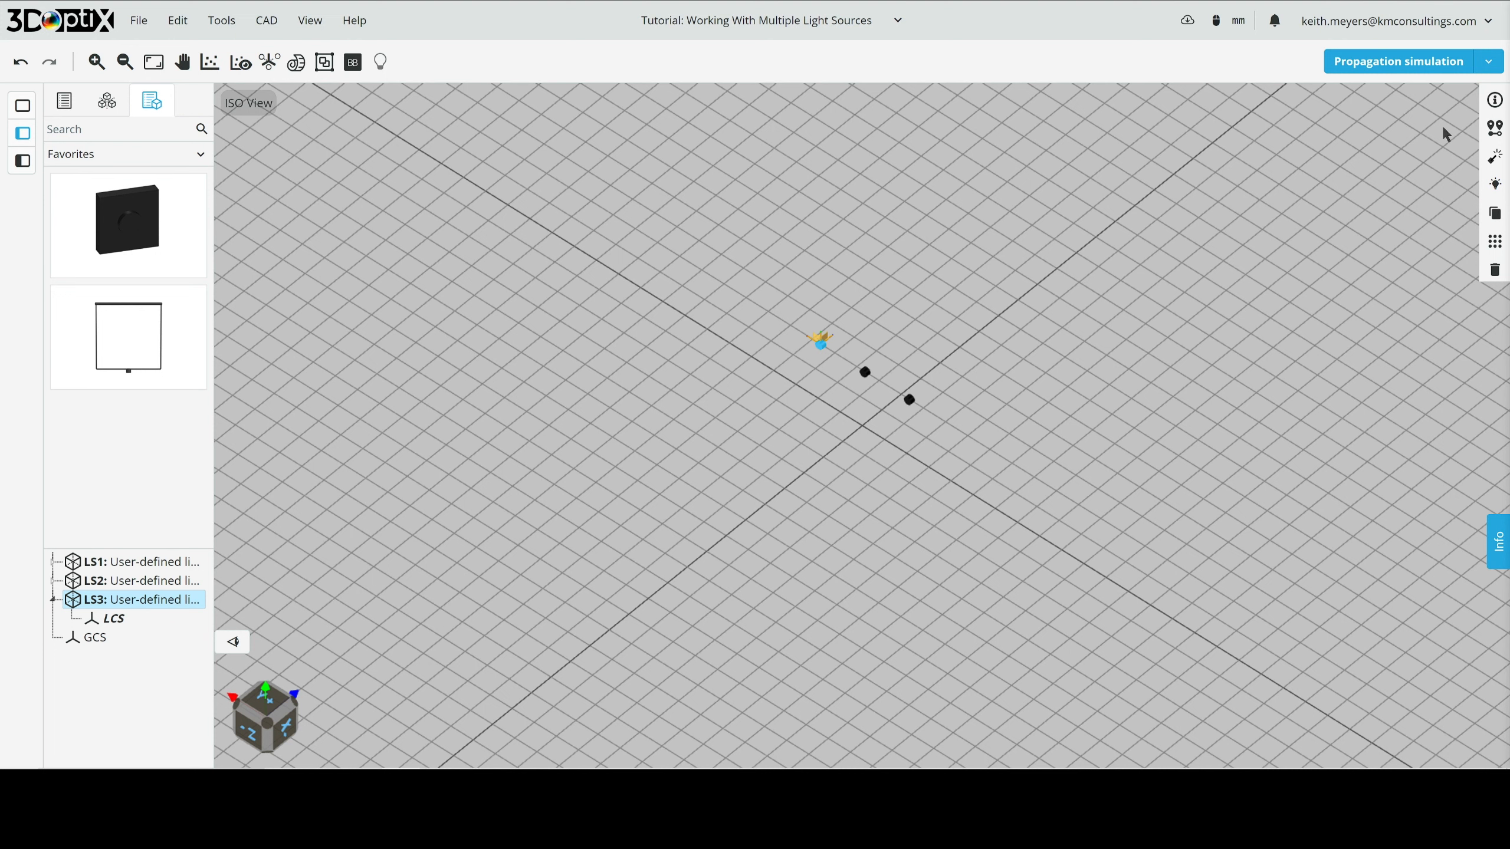
- Set light source LS3 to 100 rays for the 3D layout and a circular source radius of 5 mm
{"action": "left_click", "coordinate": [1494, 160]}
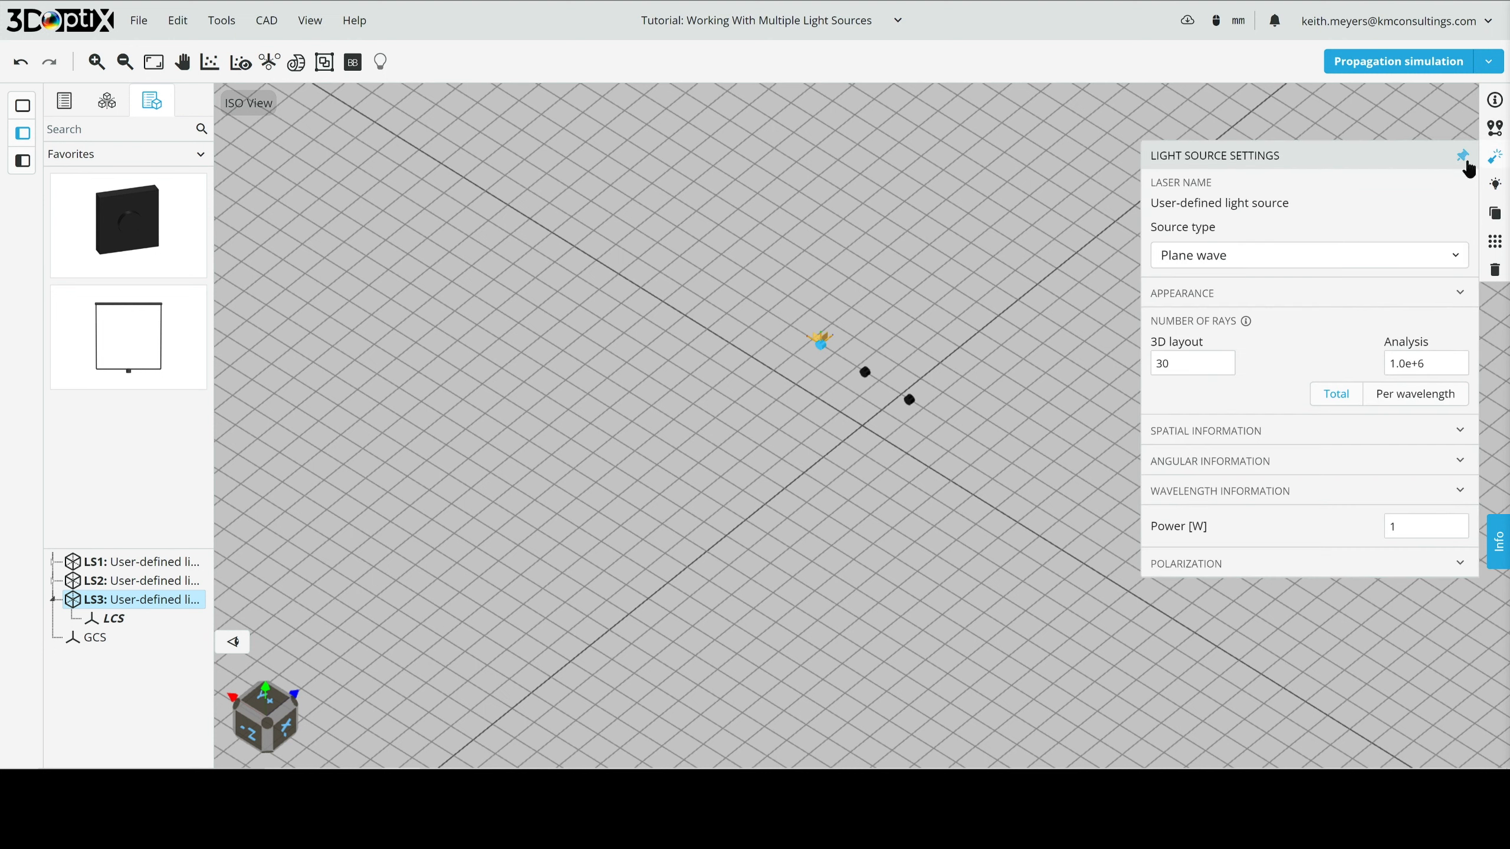
{"action": "left_click", "coordinate": [1466, 159]}
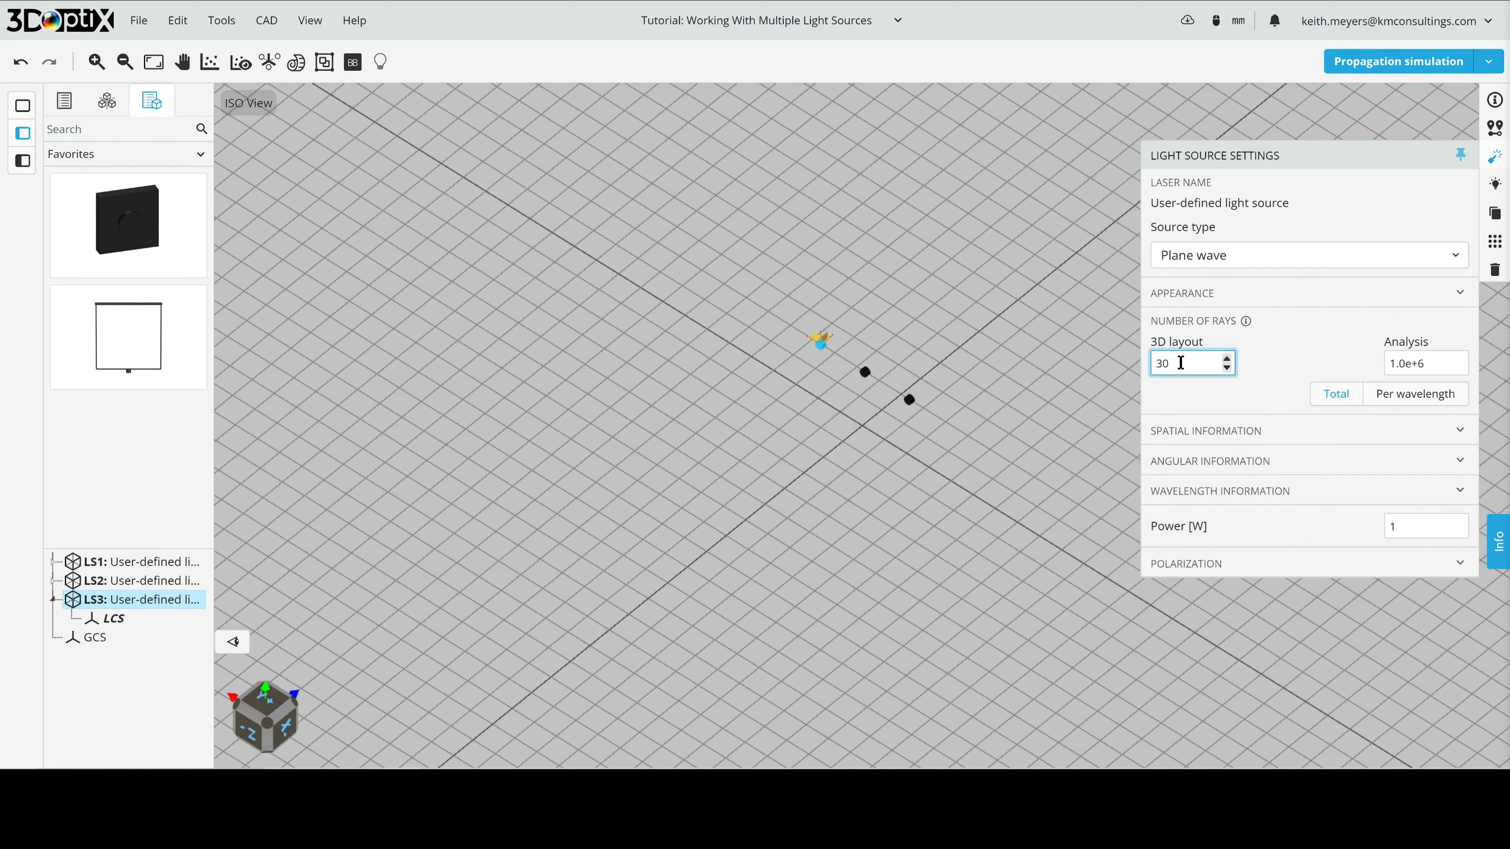
{"action": "left_click_drag", "start_coordinate": [1182, 362], "coordinate": [1061, 345]}
{"action": "type", "text": "100"}
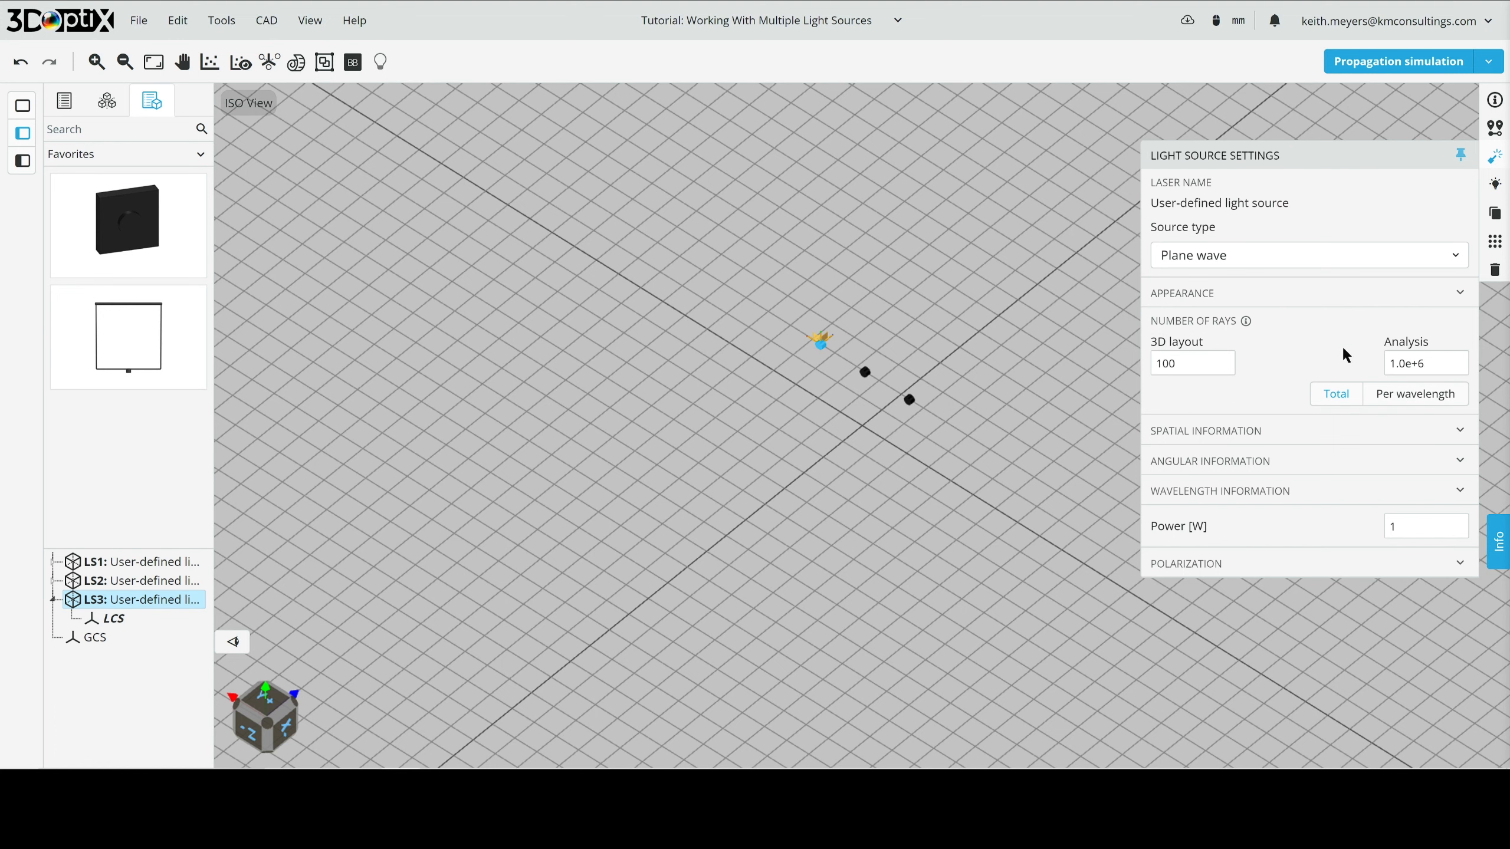
{"action": "left_click", "coordinate": [1214, 440]}
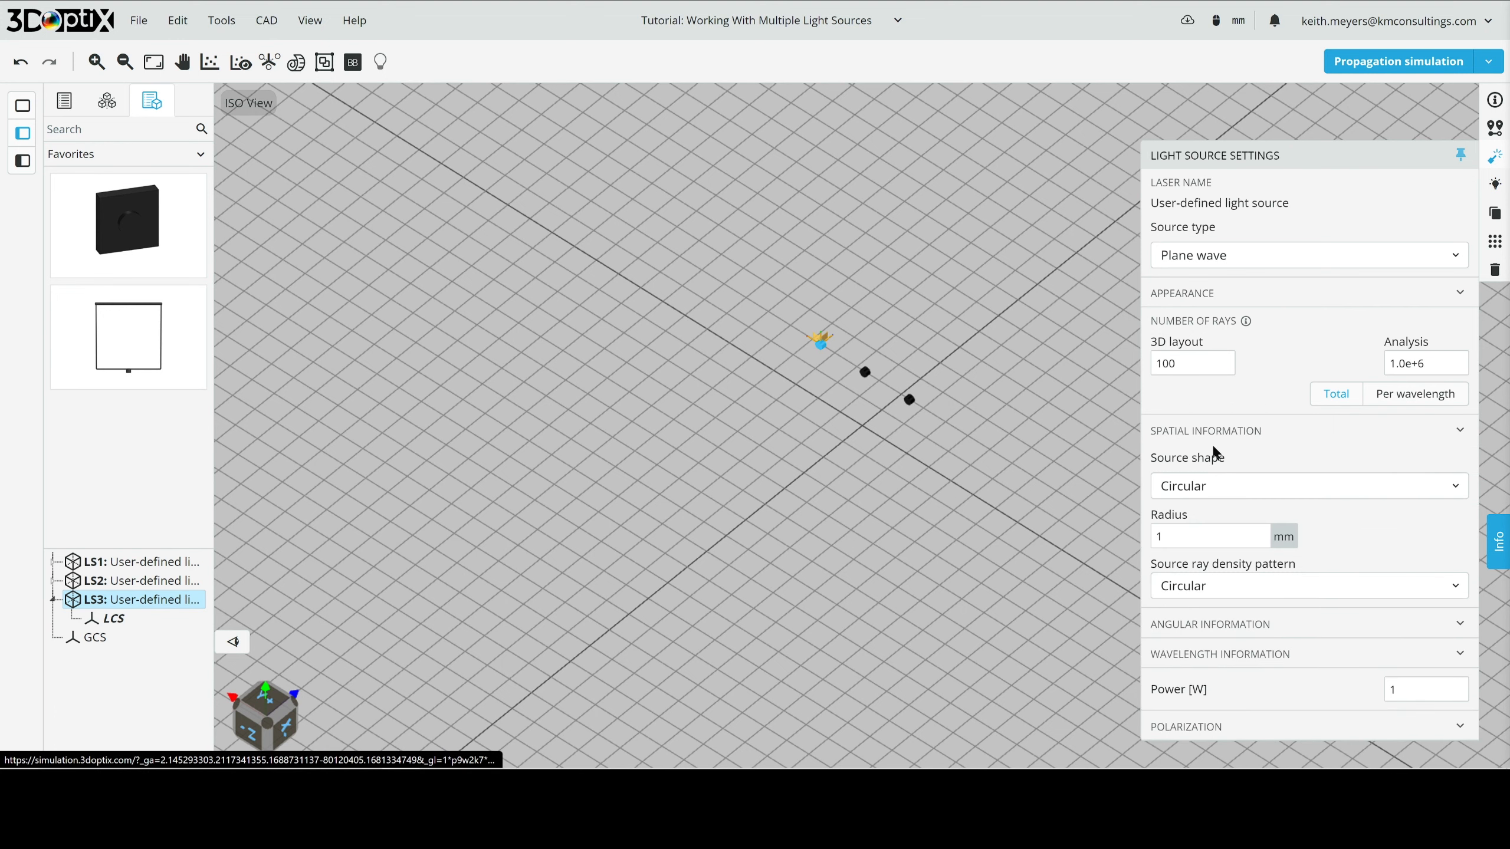
{"action": "left_click_drag", "start_coordinate": [1183, 536], "coordinate": [1118, 539]}
{"action": "type", "text": "5"}
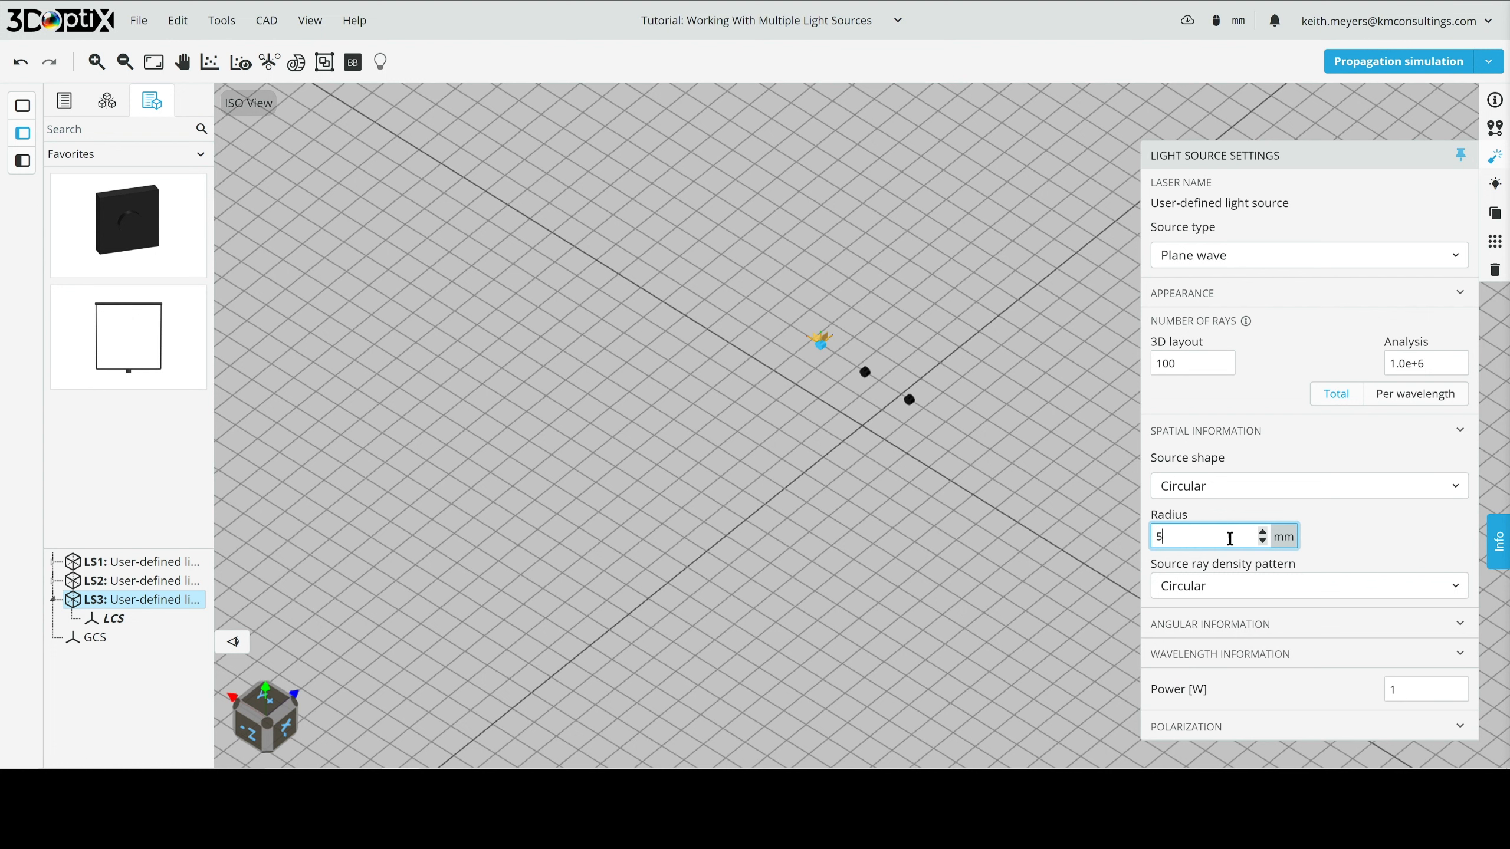
{"action": "left_click", "coordinate": [1364, 536]}
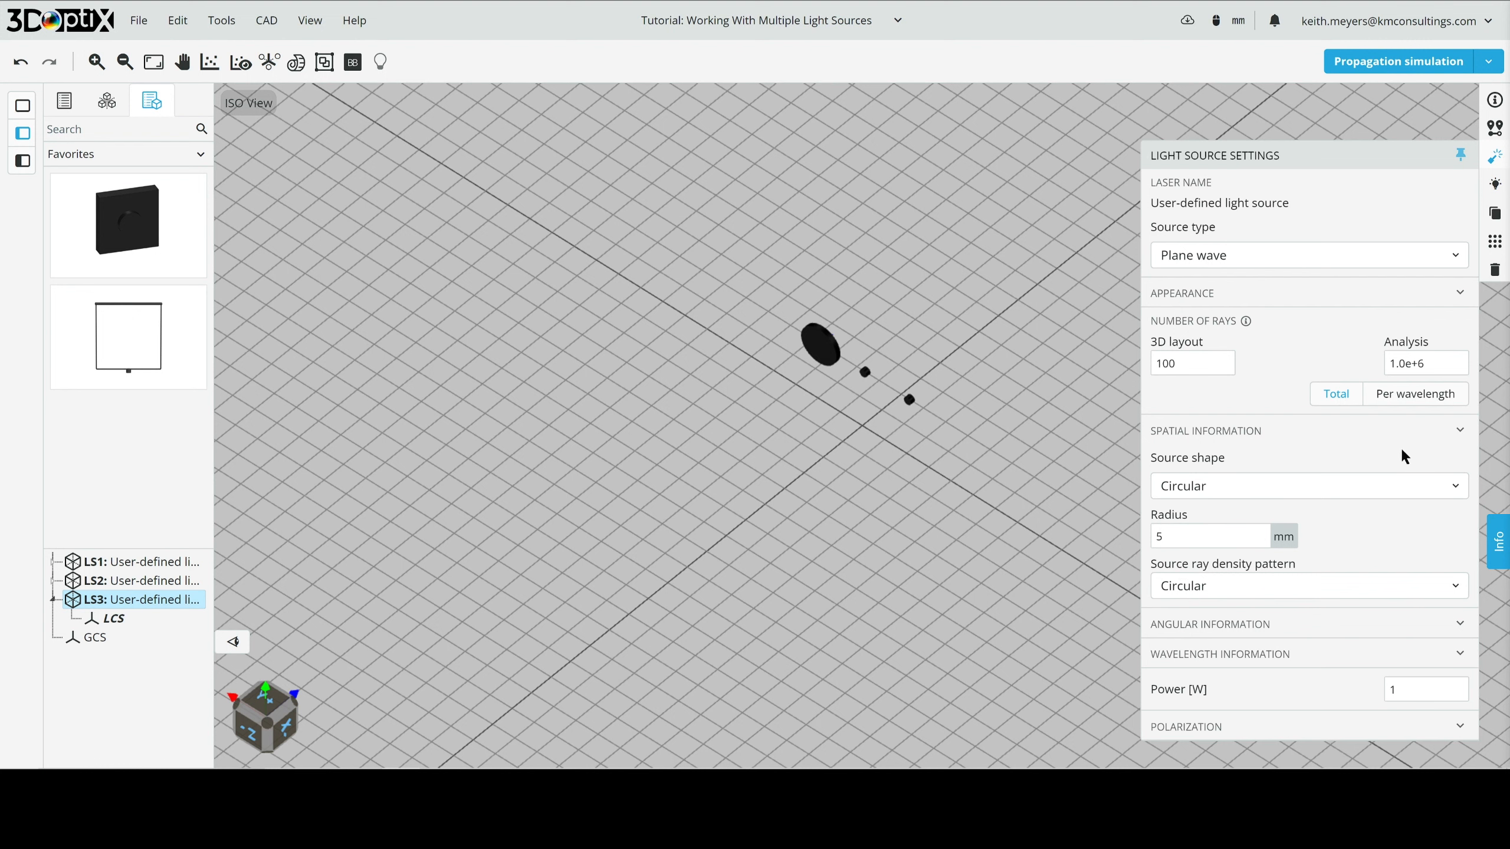
- Give light source LS1 100 rays for the 3D layout and a source radius of 5 mm
{"action": "left_click", "coordinate": [866, 375]}
{"action": "double_click", "coordinate": [1229, 366]}
{"action": "type", "text": "1"}
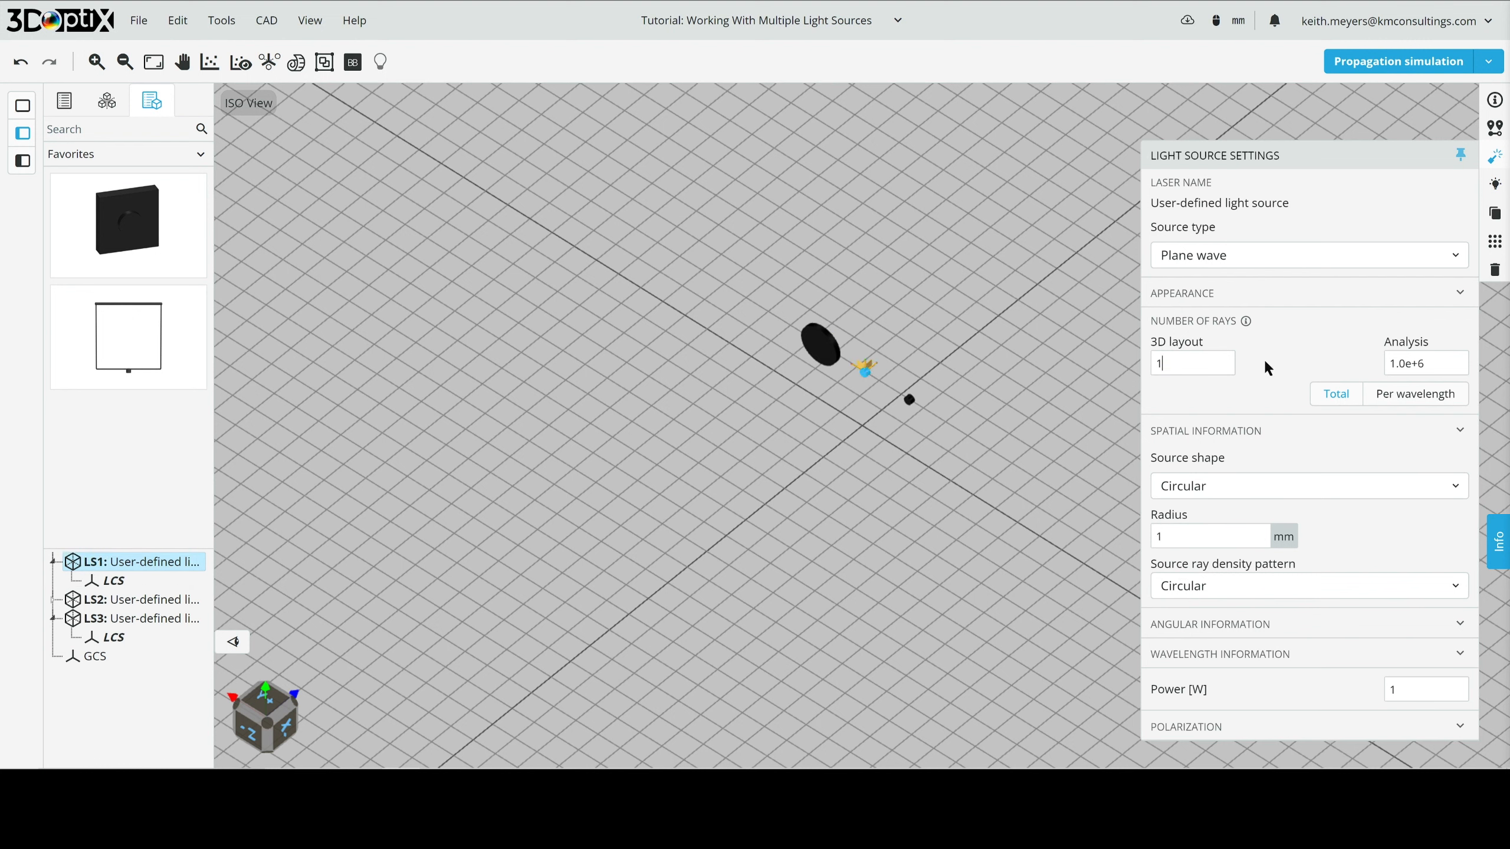
{"action": "type", "text": "00"}
{"action": "double_click", "coordinate": [1197, 536]}
{"action": "type", "text": "5"}
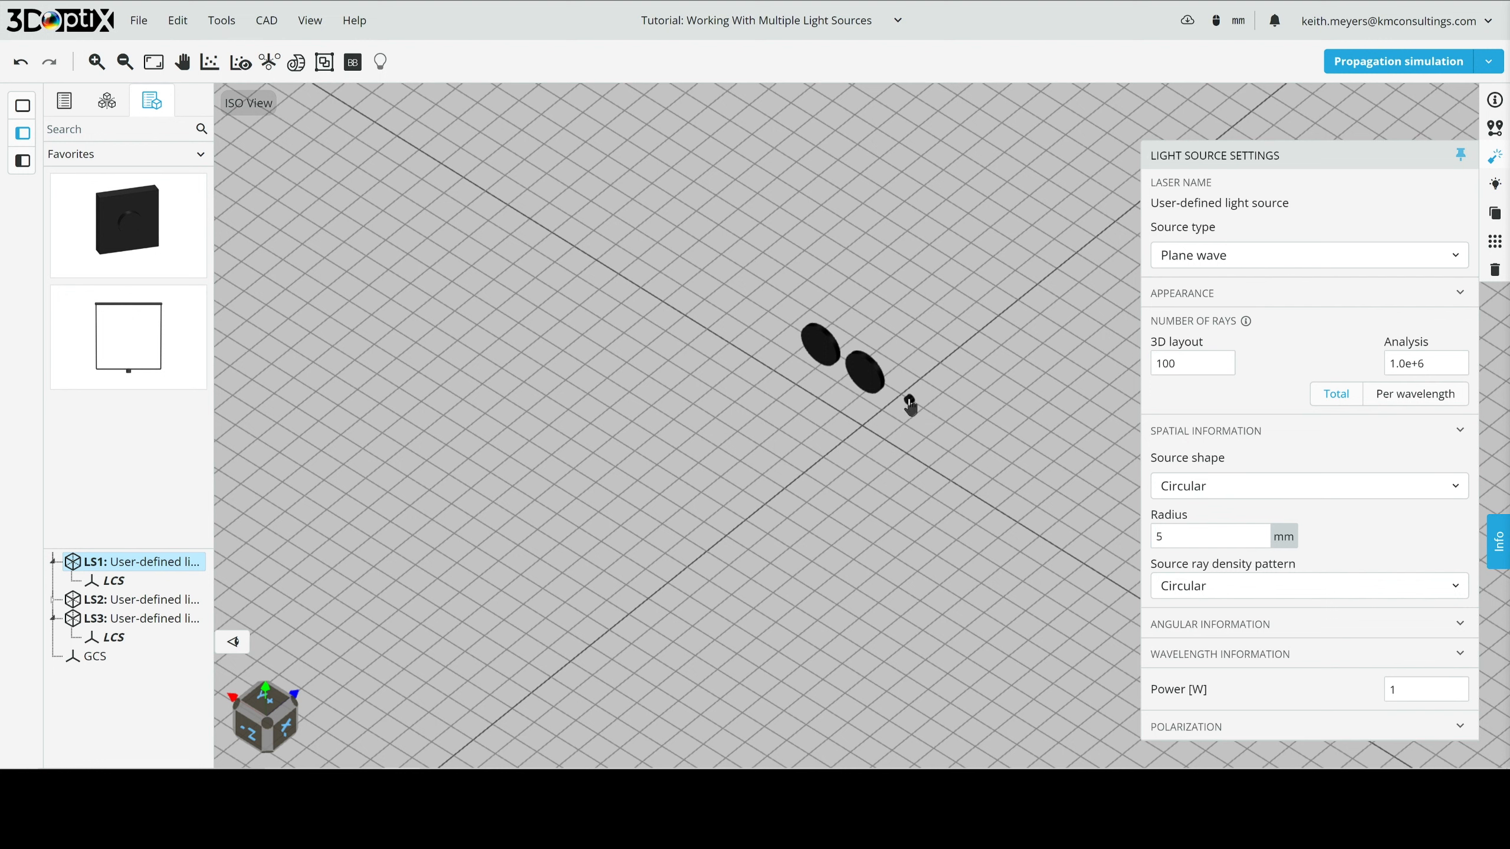
- Configure light source LS2 with 100 rays for the 3D layout and a 5 mm source radius
{"action": "left_click", "coordinate": [910, 402]}
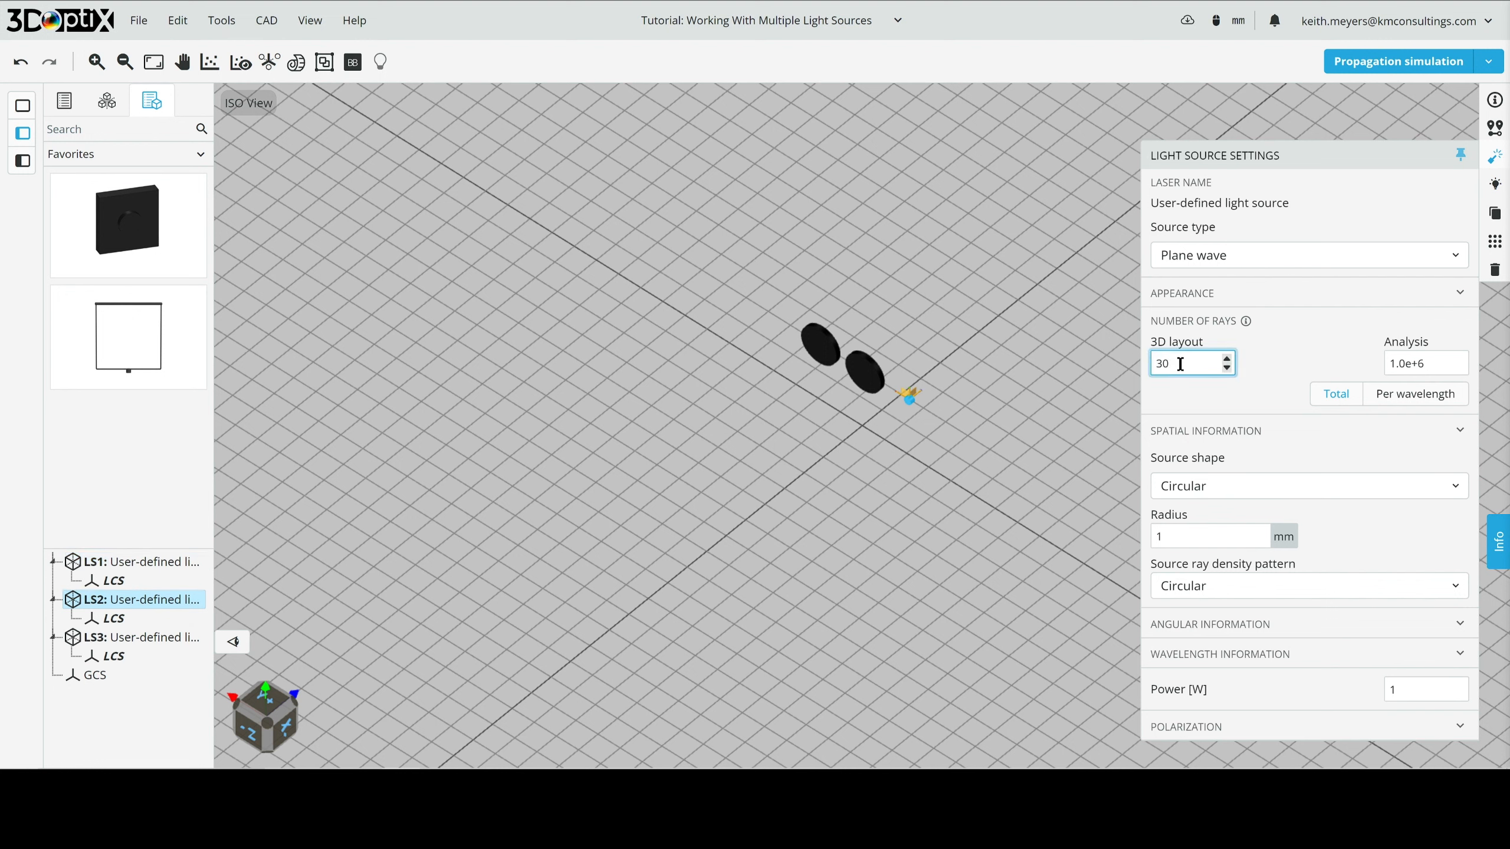
{"action": "double_click", "coordinate": [1183, 541]}
{"action": "type", "text": "5"}
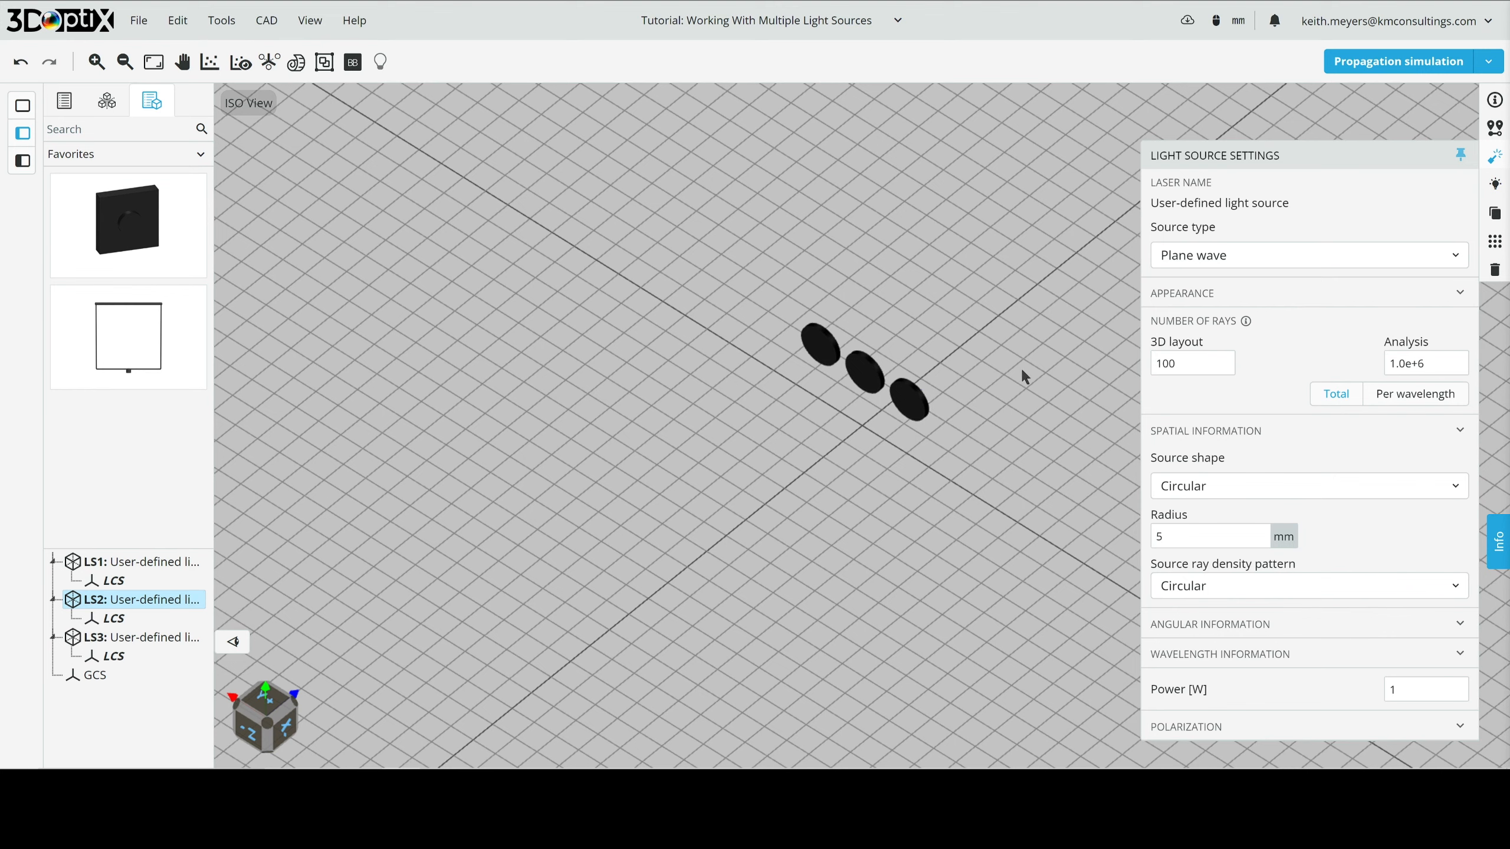
- Run the propagation simulation for the three side-by-side light sources
{"action": "left_click_drag", "start_coordinate": [980, 354], "coordinate": [909, 380]}
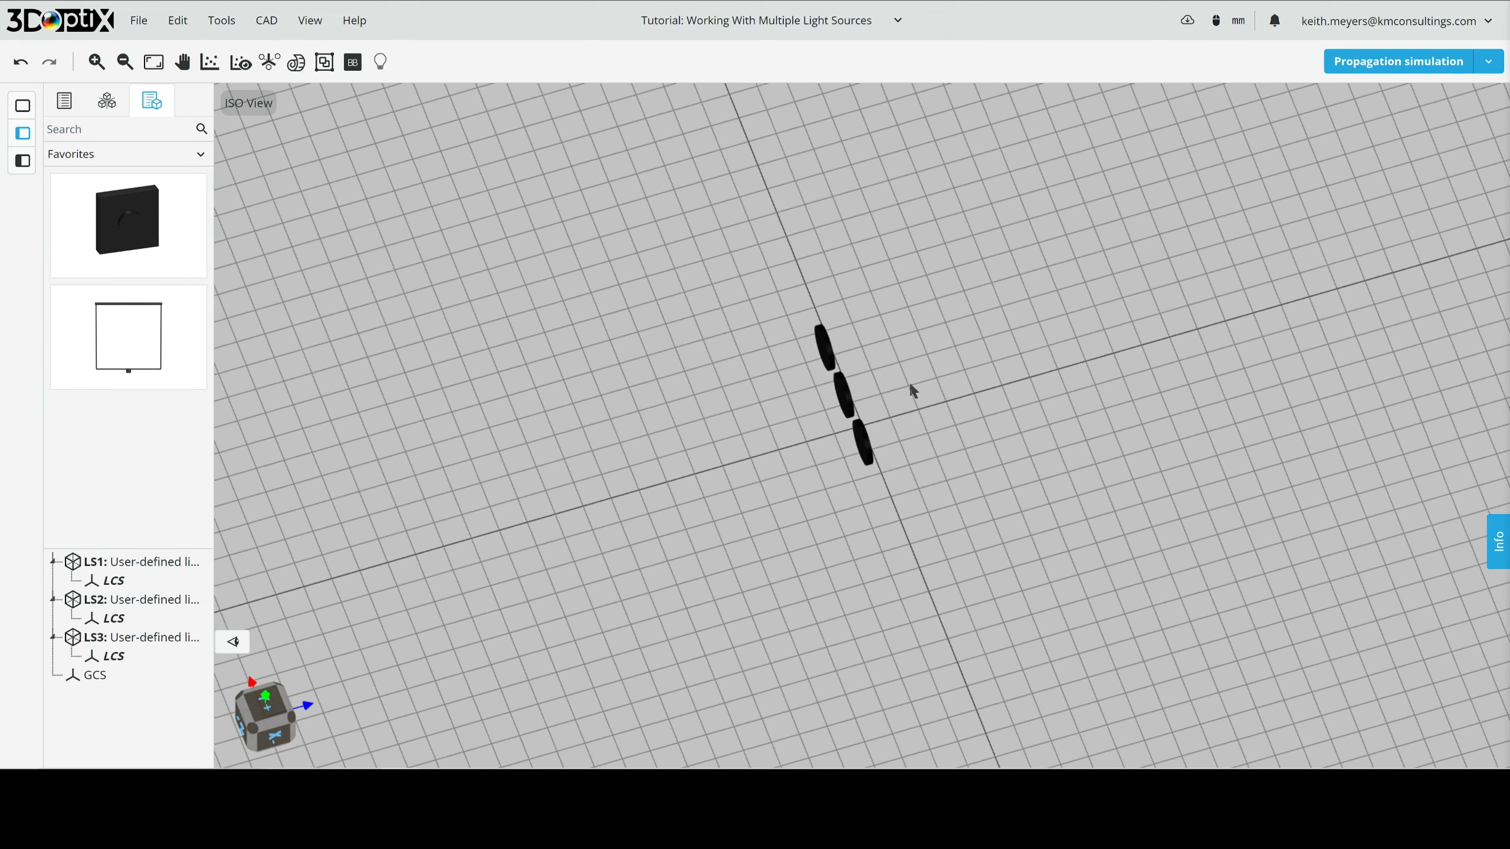
{"action": "left_click", "coordinate": [1393, 66]}
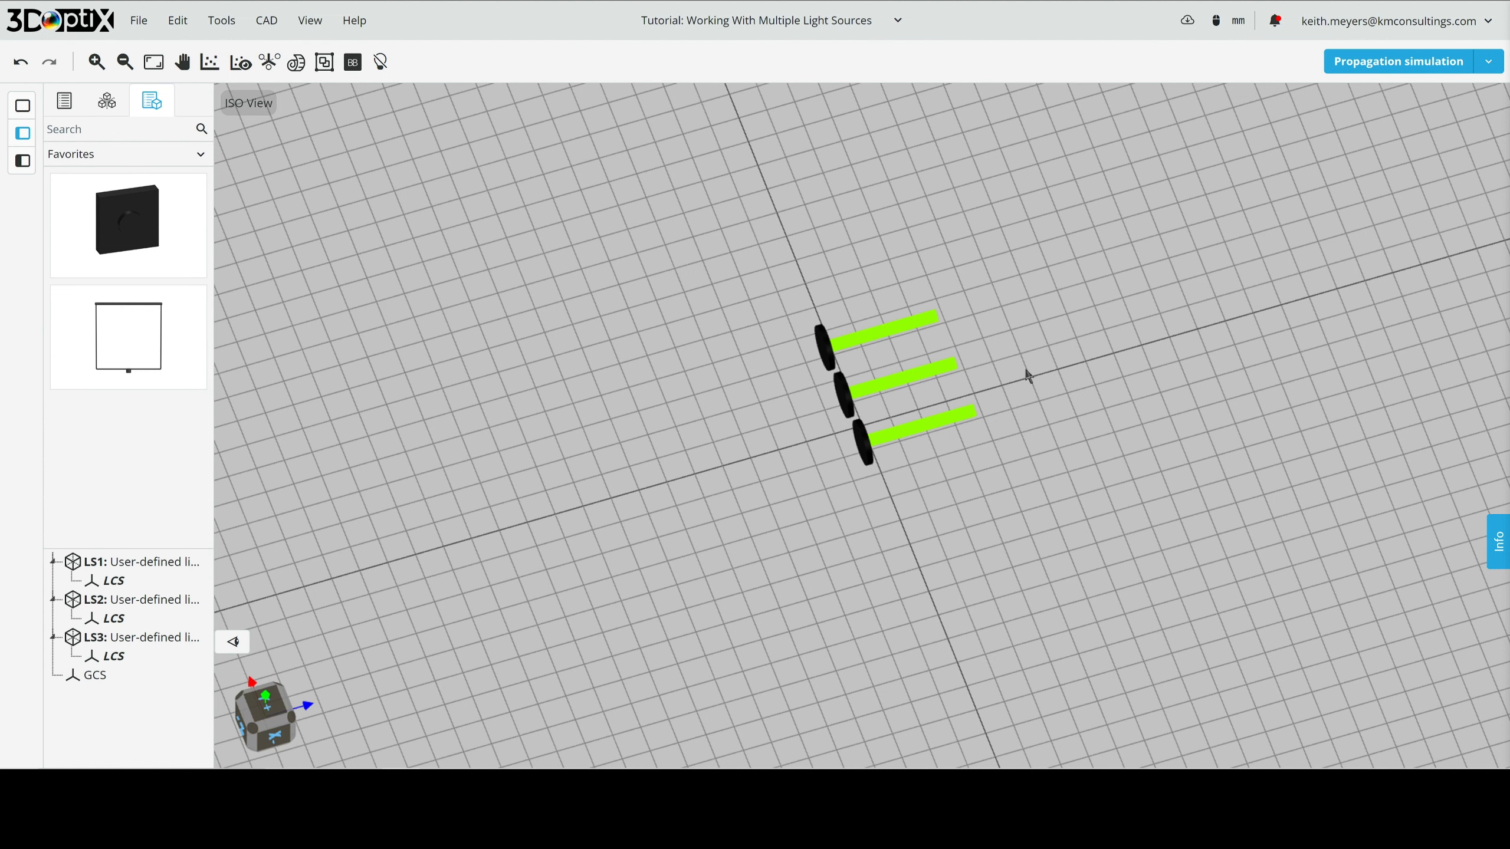
- Move light source LS3 to X 0 mm and Z 0 mm
{"action": "left_click", "coordinate": [824, 351]}
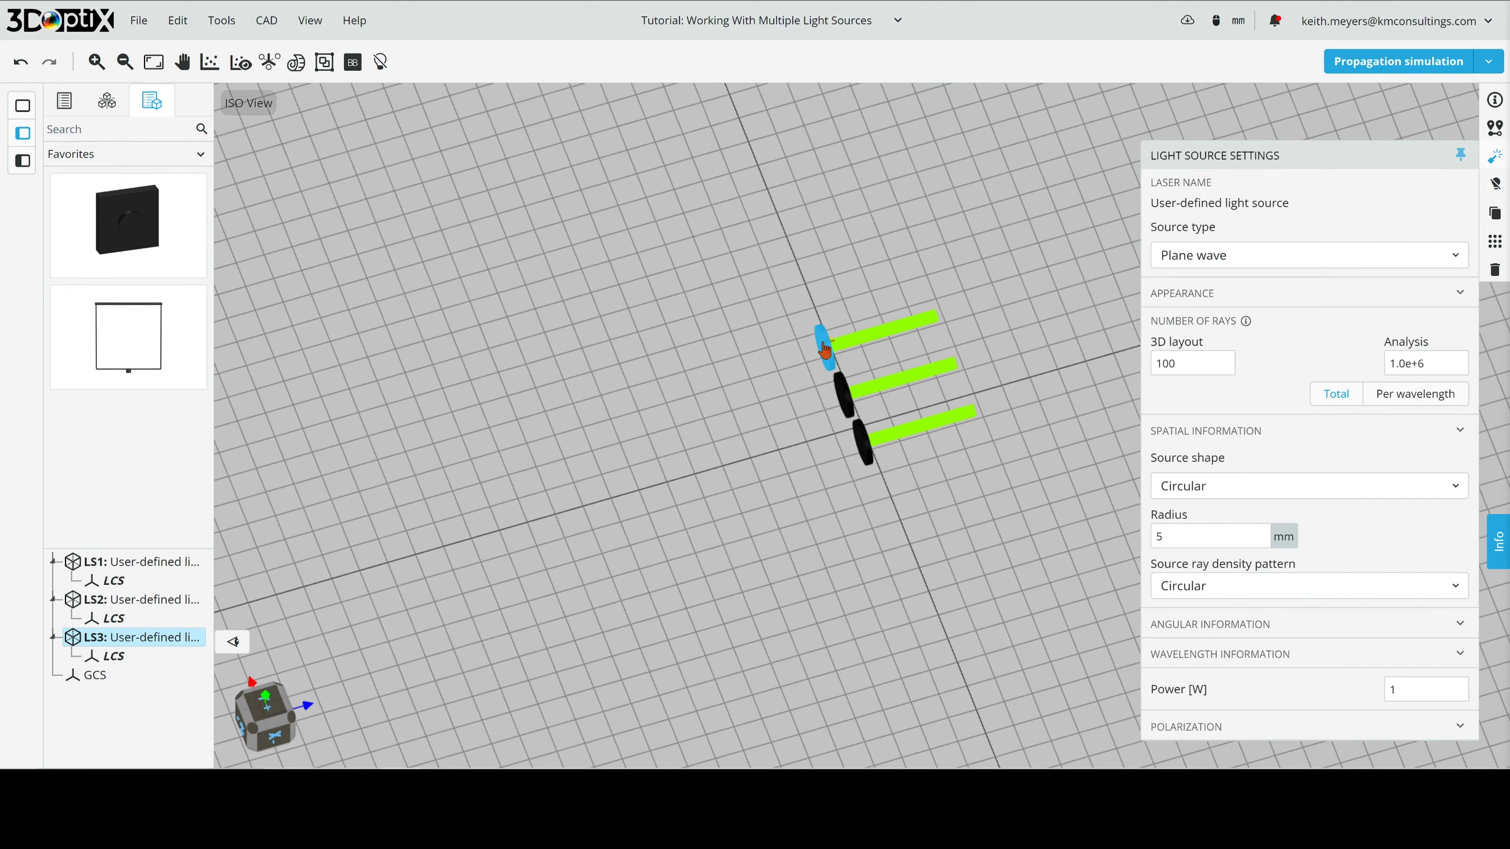
{"action": "left_click", "coordinate": [1495, 127]}
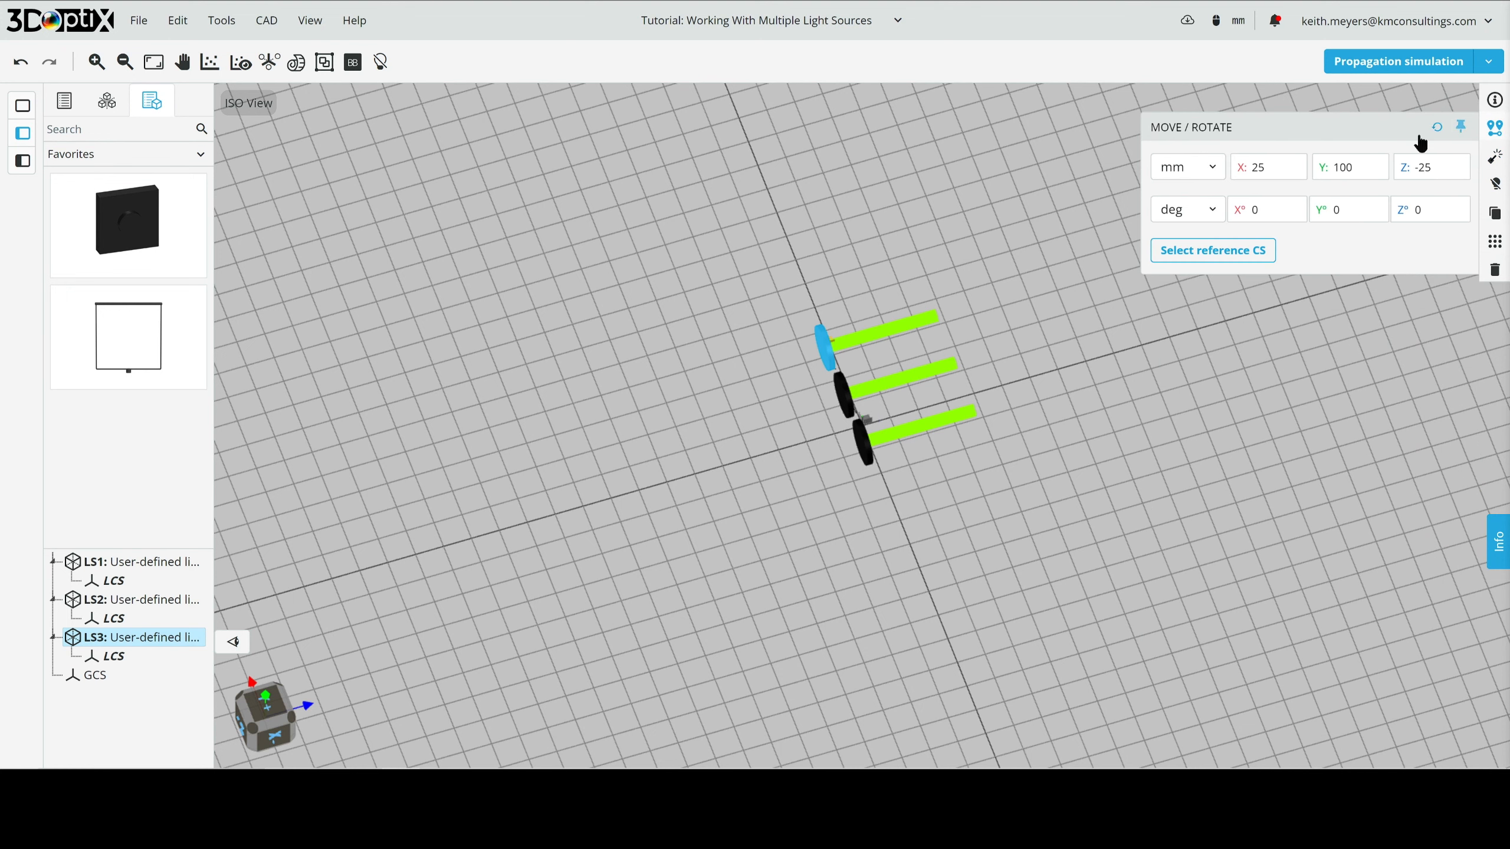
{"action": "left_click", "coordinate": [1260, 167]}
{"action": "double_click", "coordinate": [1259, 167]}
{"action": "type", "text": "0"}
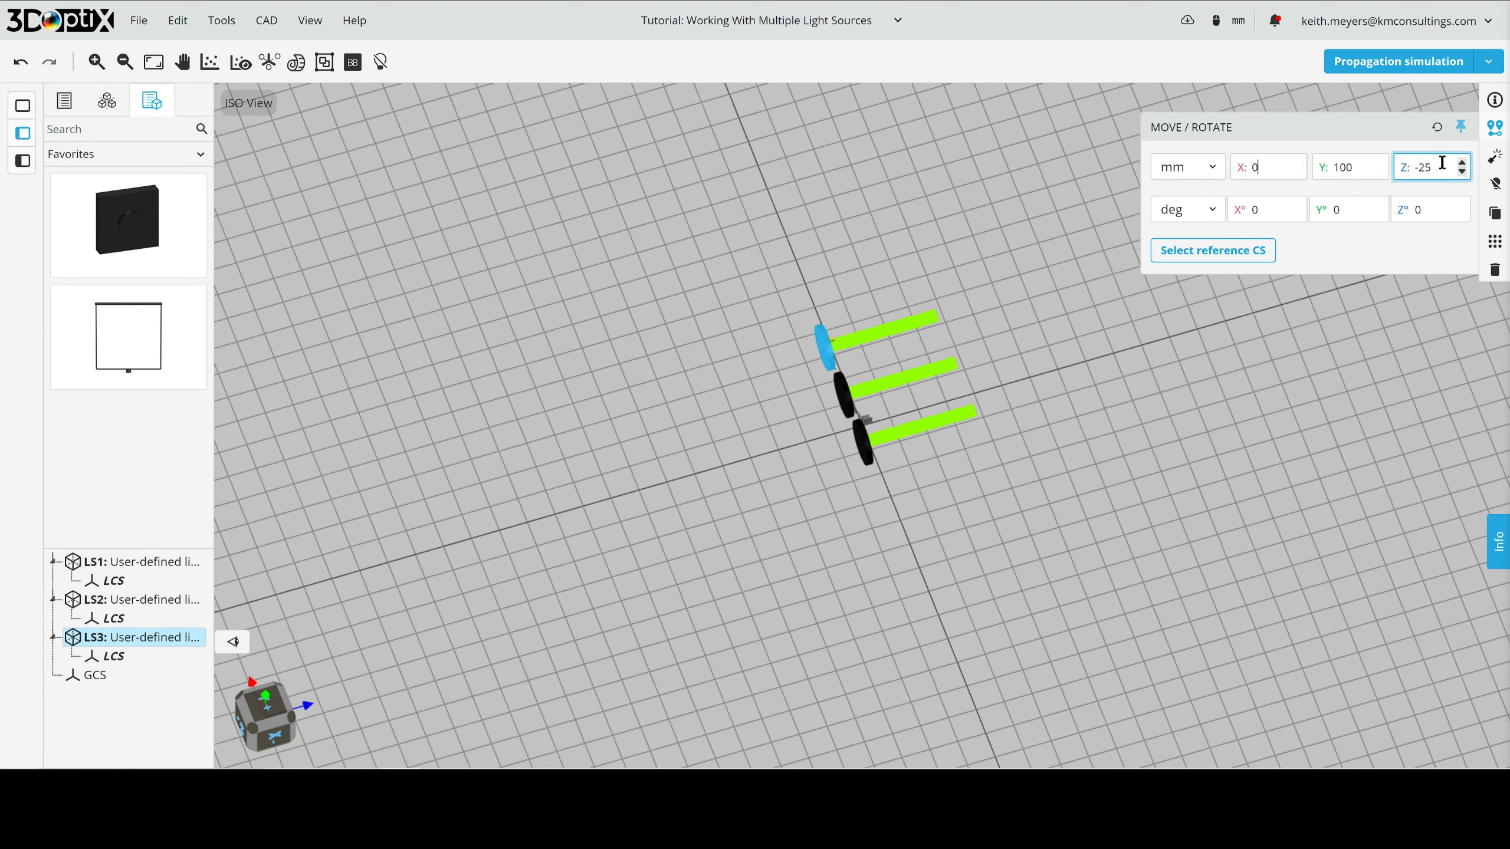
{"action": "left_click_drag", "start_coordinate": [1443, 163], "coordinate": [1335, 168]}
{"action": "type", "text": "0"}
{"action": "key", "text": "Return"}
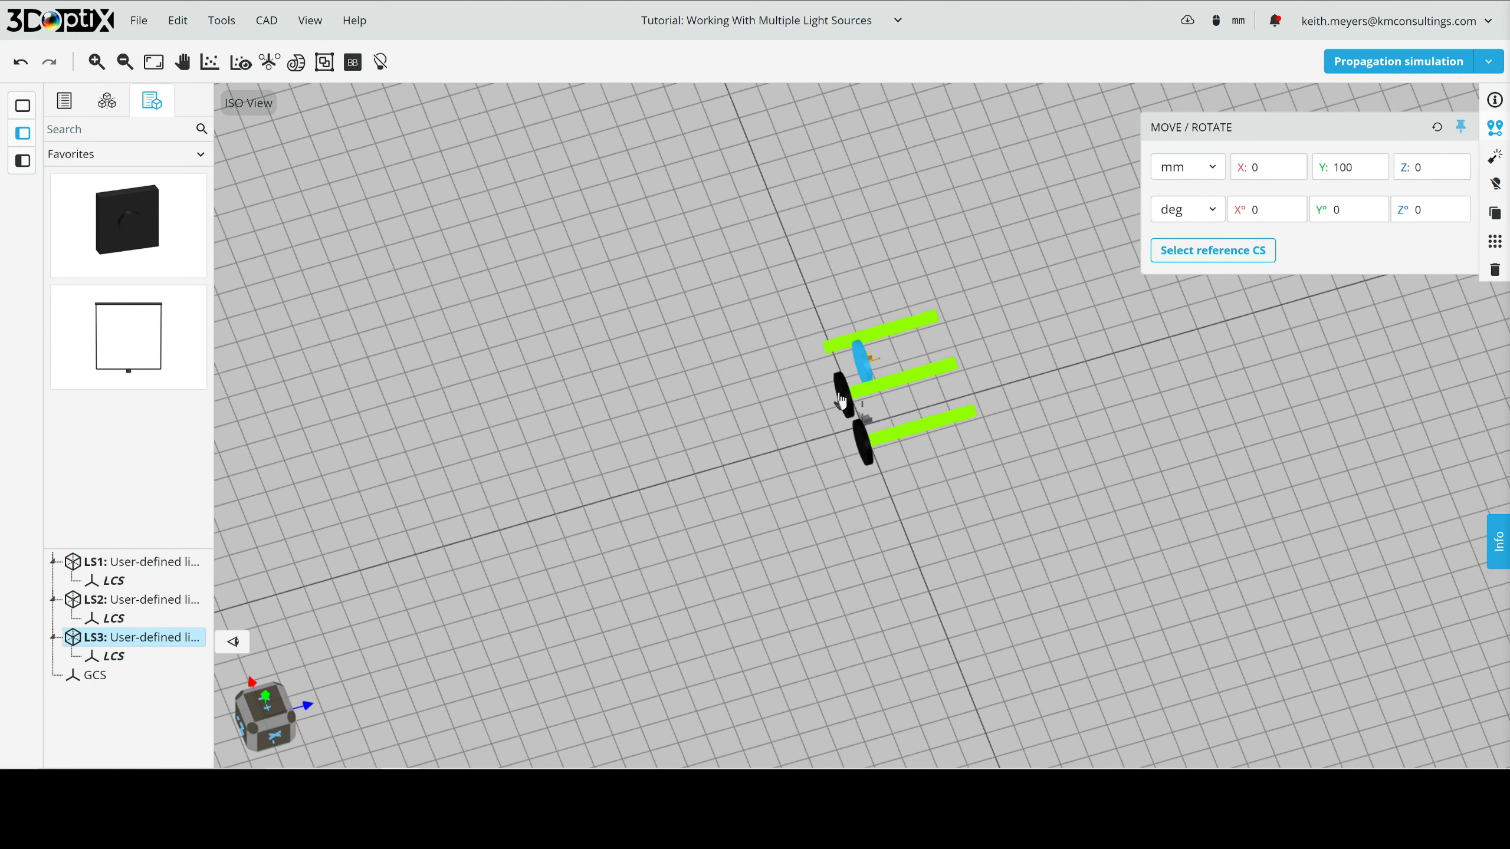
- Reposition light source LS1 at X 0 mm and Z 0 mm
{"action": "left_click", "coordinate": [841, 398]}
{"action": "left_click", "coordinate": [1278, 166]}
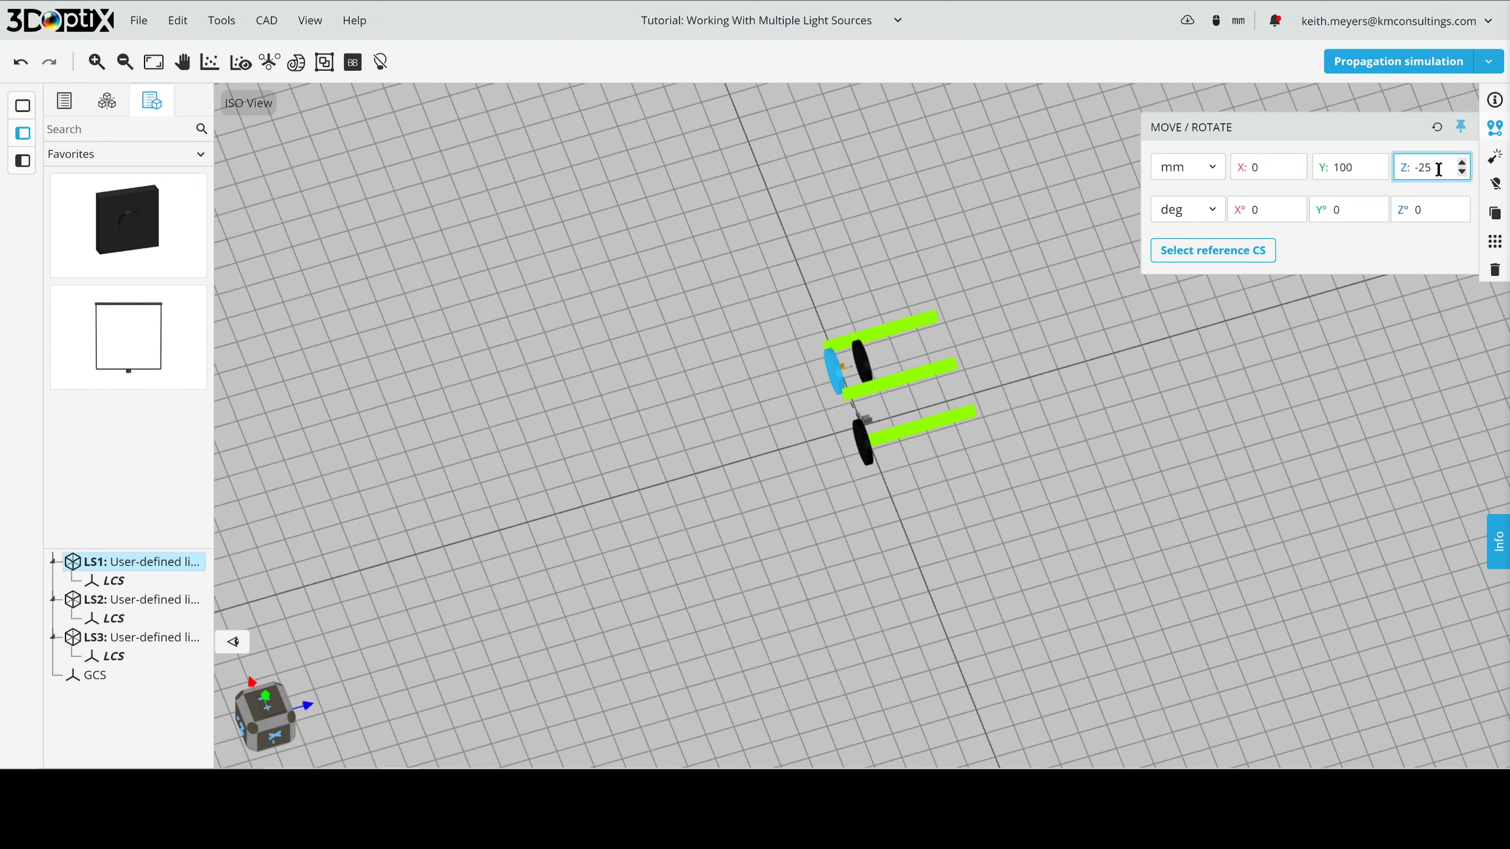
{"action": "left_click_drag", "start_coordinate": [1439, 165], "coordinate": [1404, 166]}
{"action": "type", "text": "0"}
{"action": "key", "text": "Return"}
- Place light source LS2 at X 0 mm and Z 0 mm, coincident with the other two sources
{"action": "left_click", "coordinate": [865, 441]}
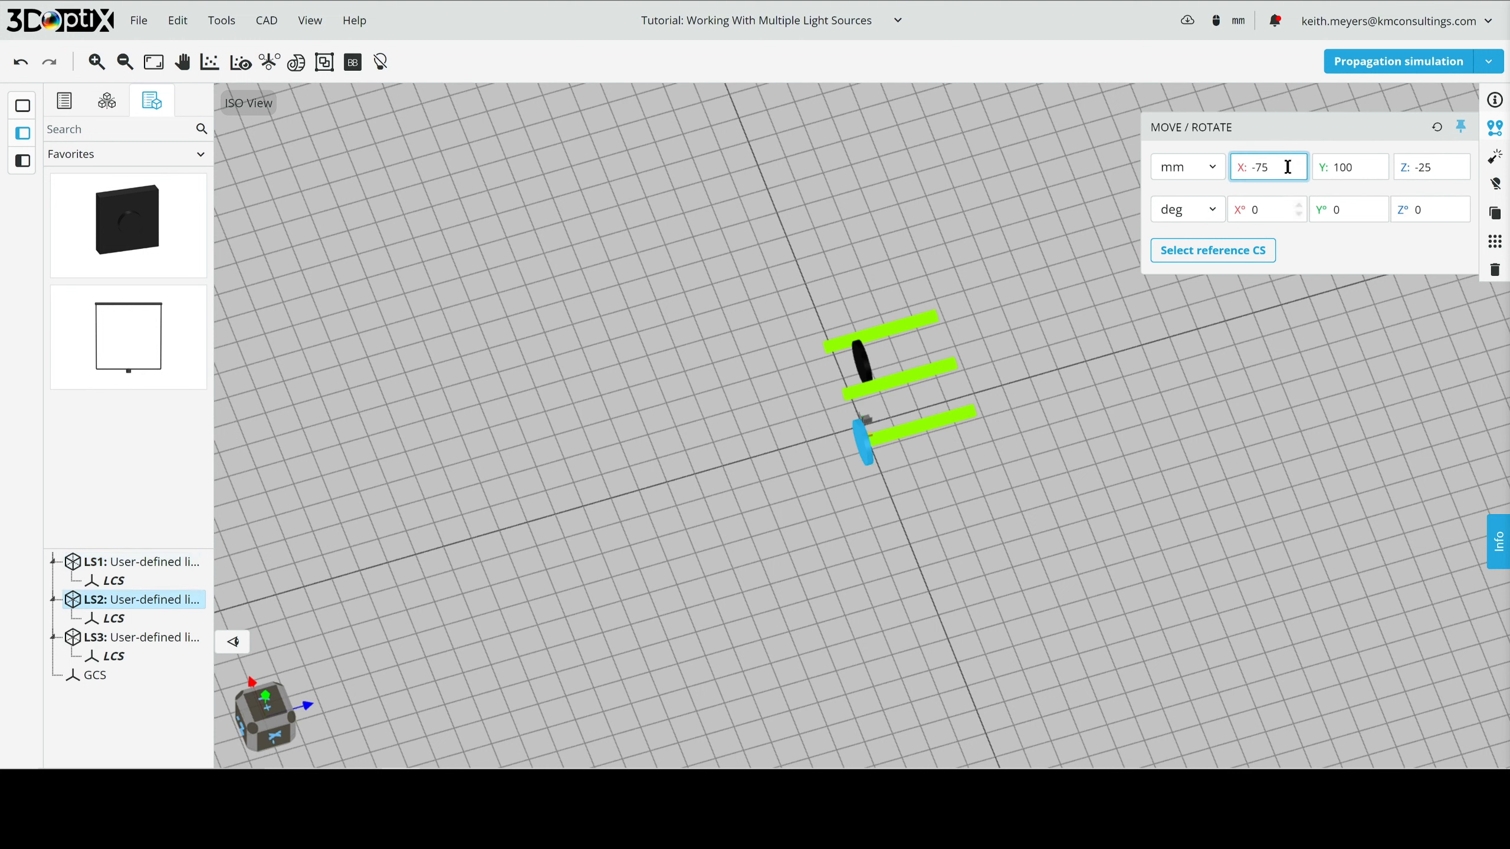
{"action": "left_click_drag", "start_coordinate": [1288, 166], "coordinate": [1207, 168]}
{"action": "type", "text": "0"}
{"action": "key", "text": "Return"}
{"action": "left_click_drag", "start_coordinate": [1434, 167], "coordinate": [1379, 174]}
{"action": "type", "text": "0"}
{"action": "key", "text": "Return"}
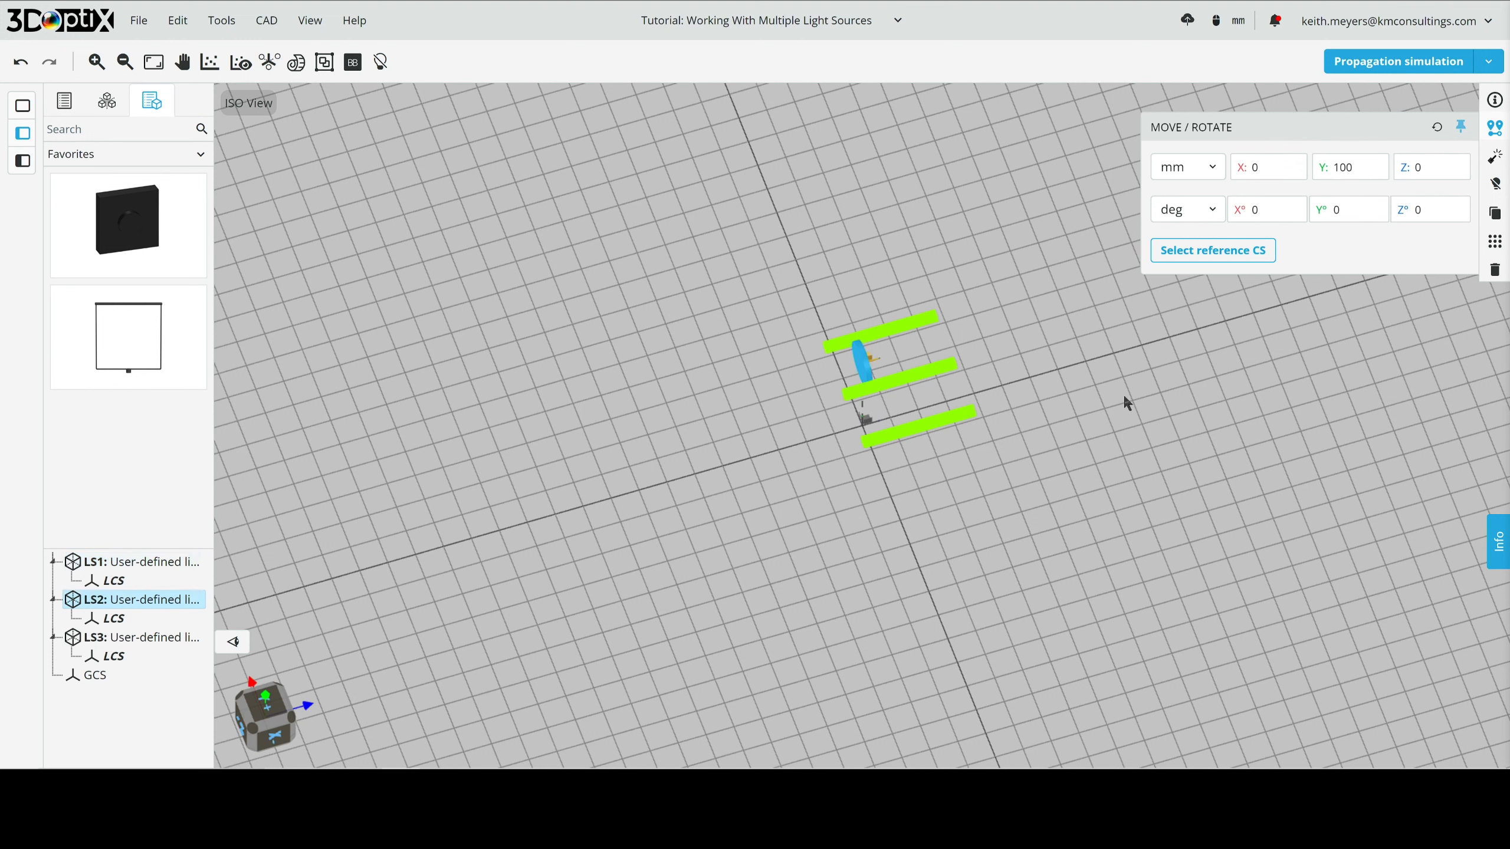
- Rerun the propagation simulation with all three sources at the same position and examine the overlapping beams
{"action": "left_click", "coordinate": [984, 324]}
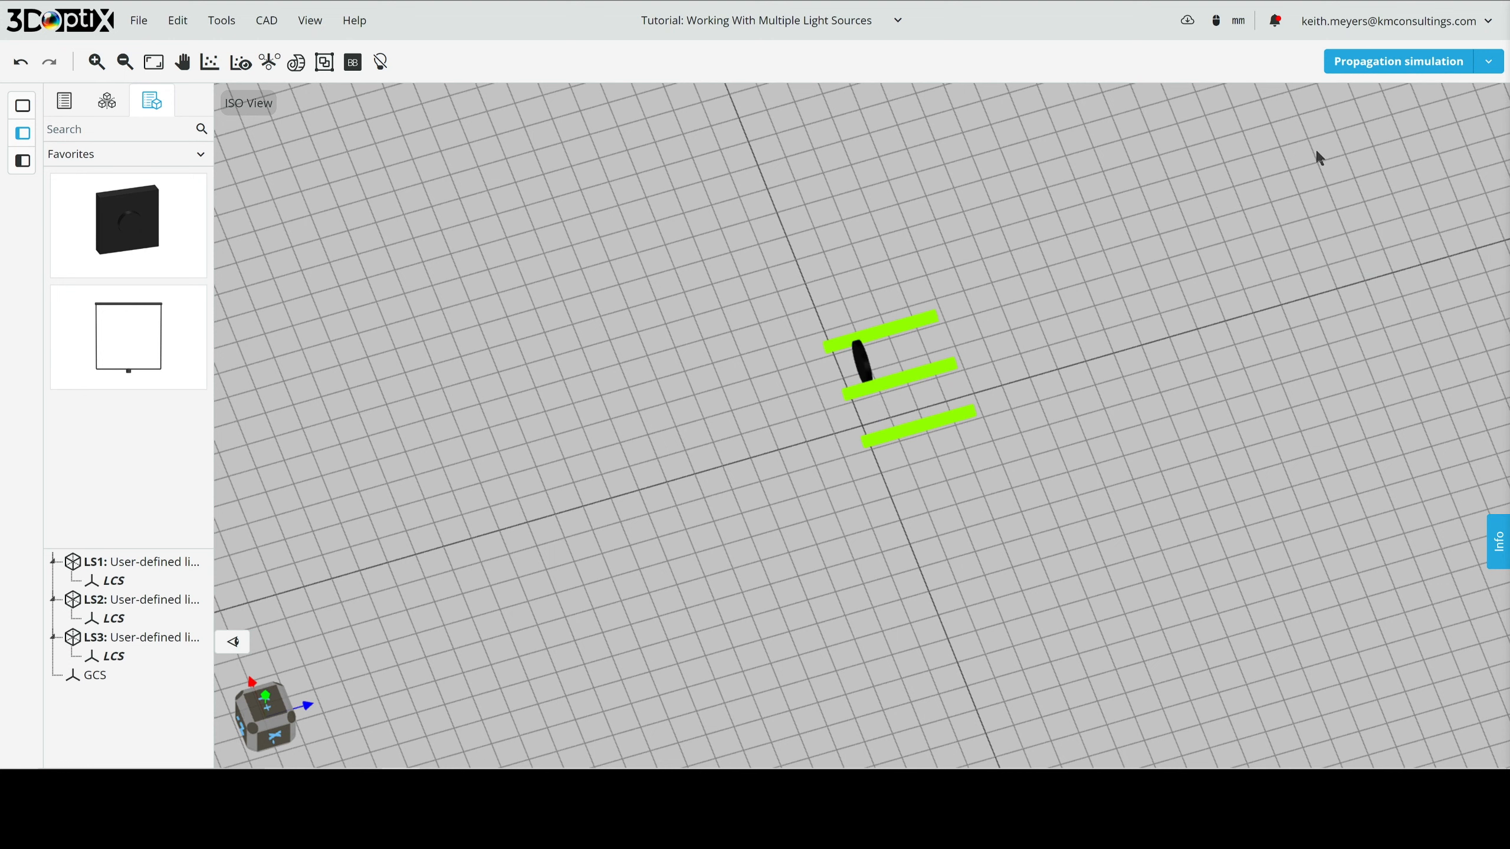
{"action": "left_click", "coordinate": [1399, 66]}
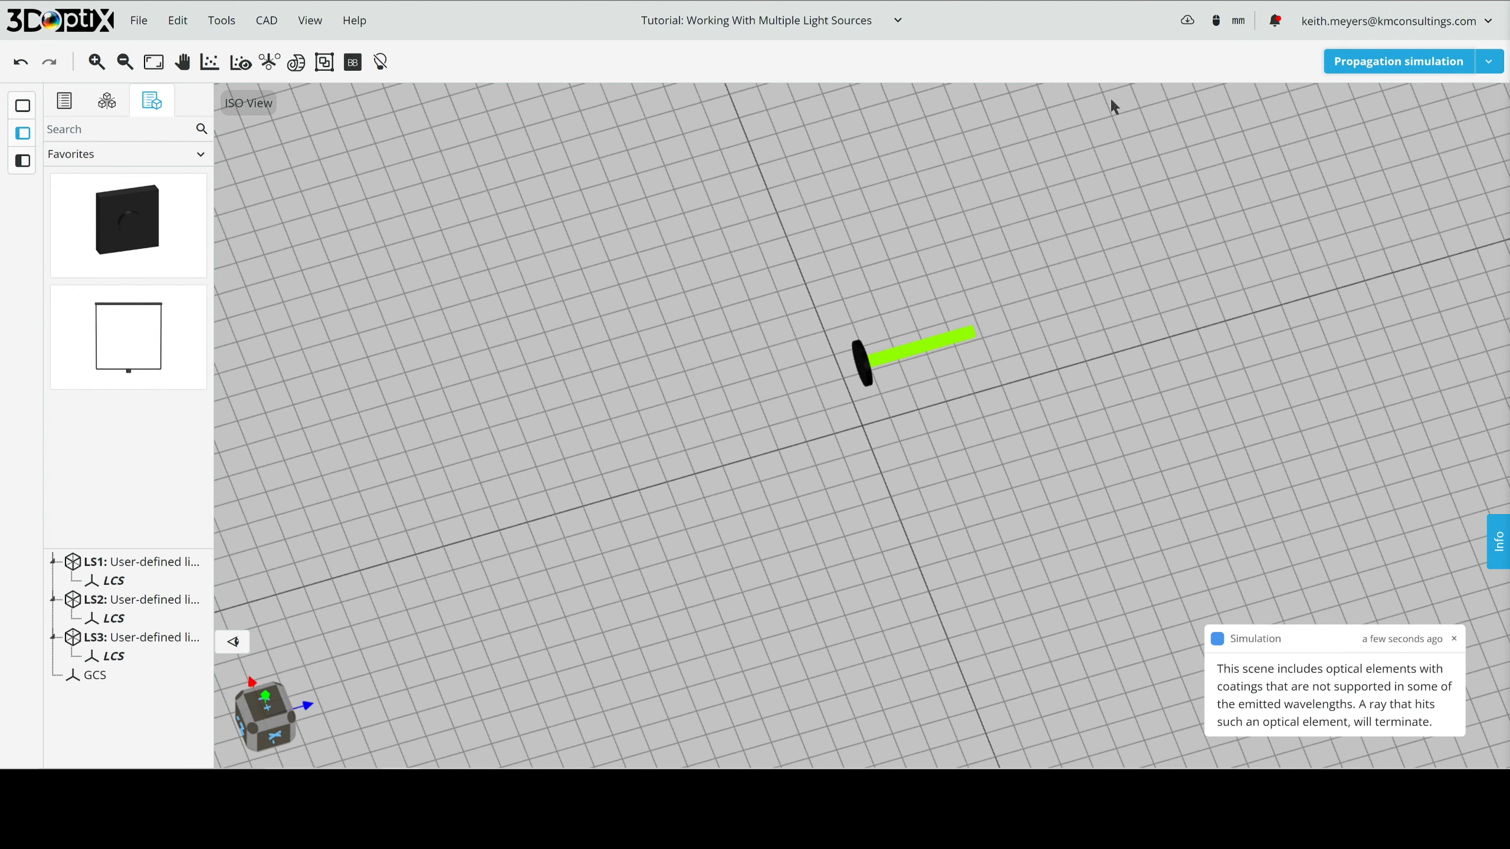
{"action": "left_click_drag", "start_coordinate": [928, 390], "coordinate": [895, 403]}
{"action": "scroll", "coordinate": [894, 382], "scroll_direction": "up", "scroll_amount": 5}
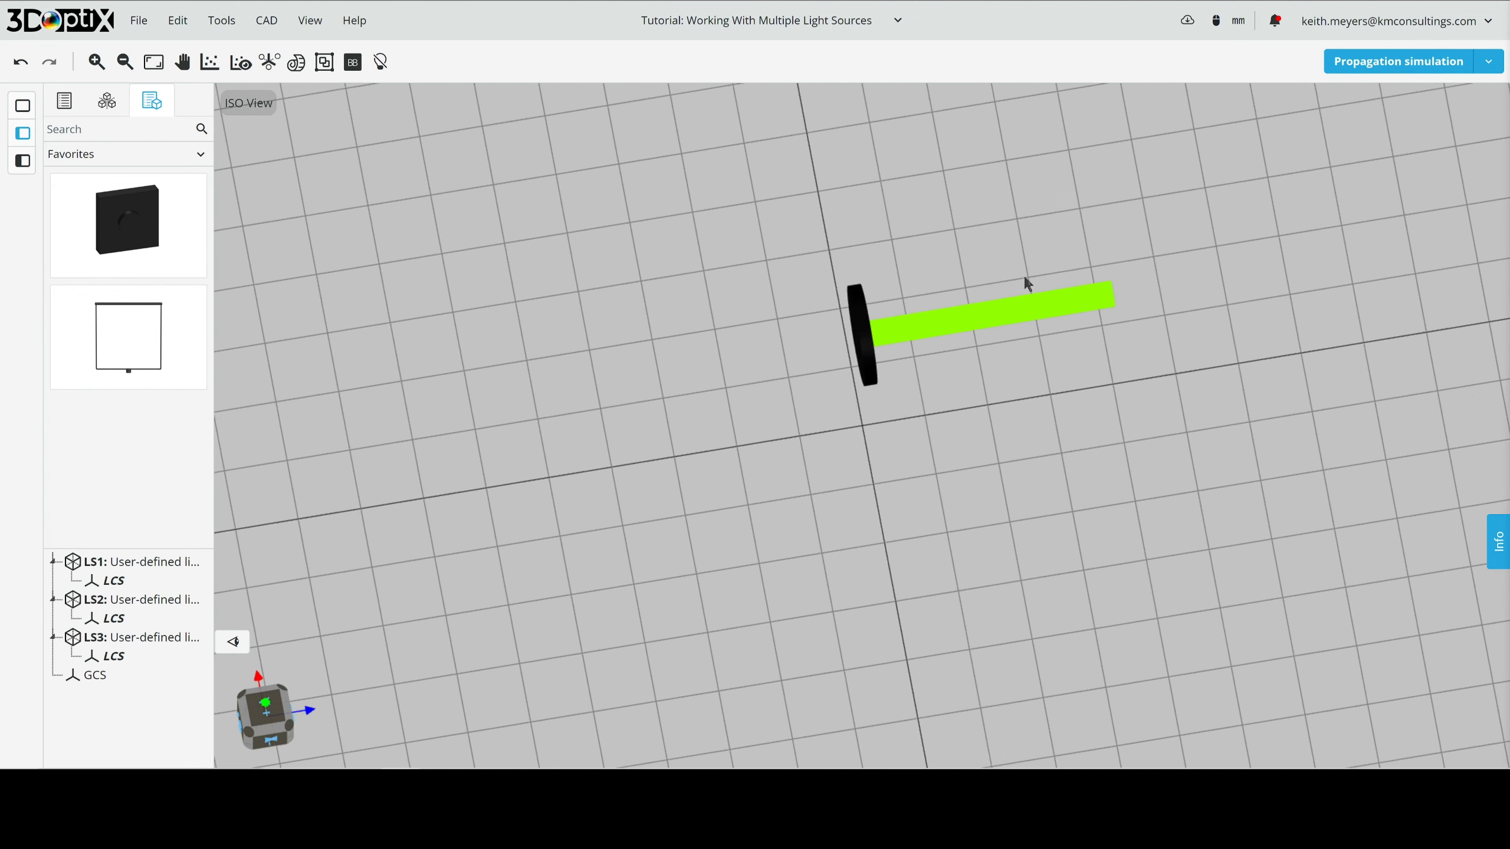
{"action": "right_click_drag", "start_coordinate": [1023, 276], "coordinate": [921, 417]}
{"action": "left_click_drag", "start_coordinate": [921, 418], "coordinate": [839, 438]}
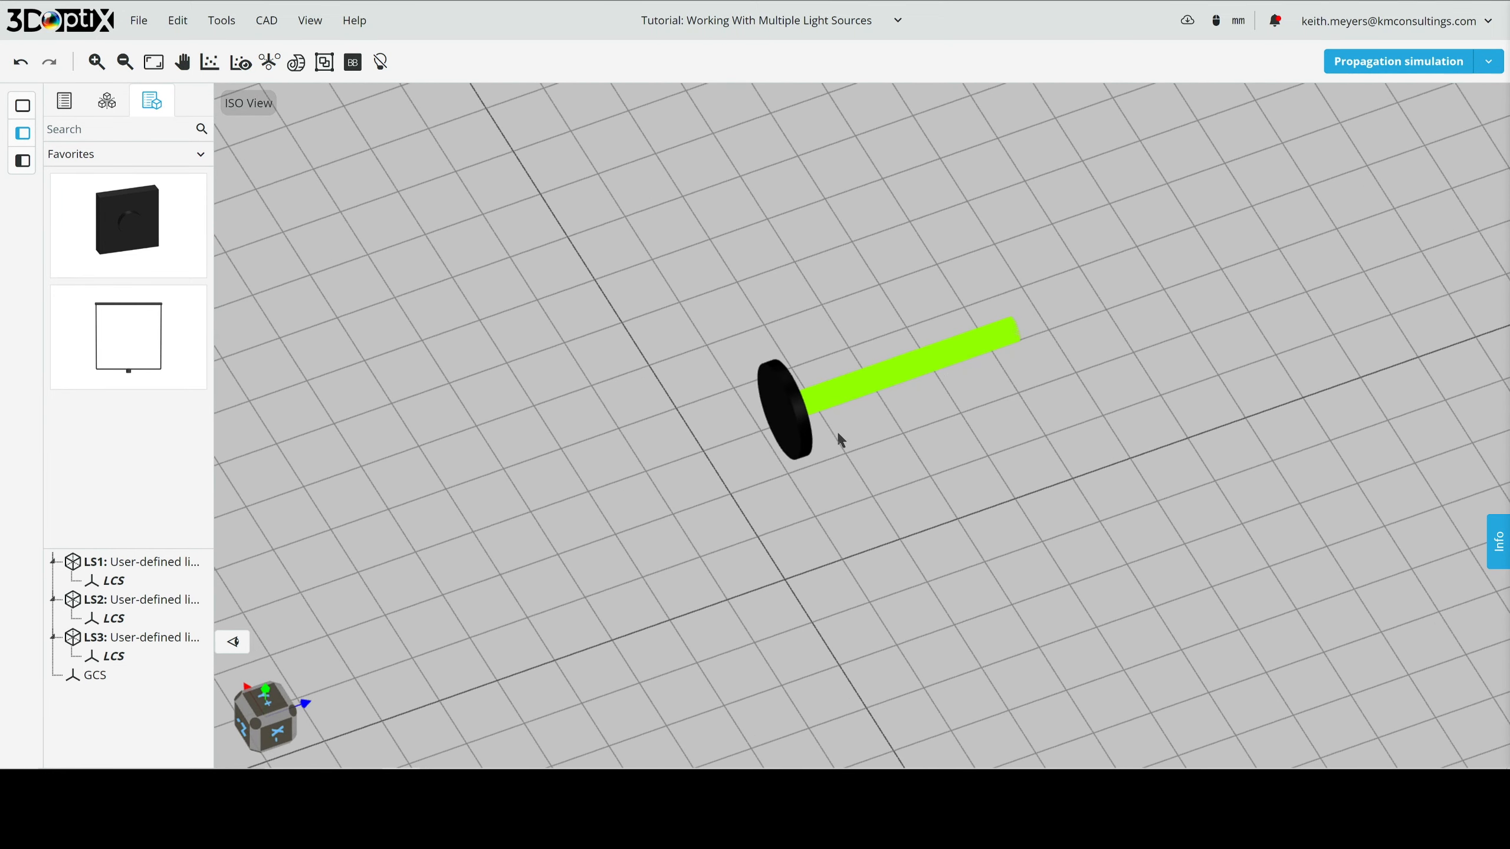
{"action": "left_click_drag", "start_coordinate": [1031, 320], "coordinate": [741, 444]}
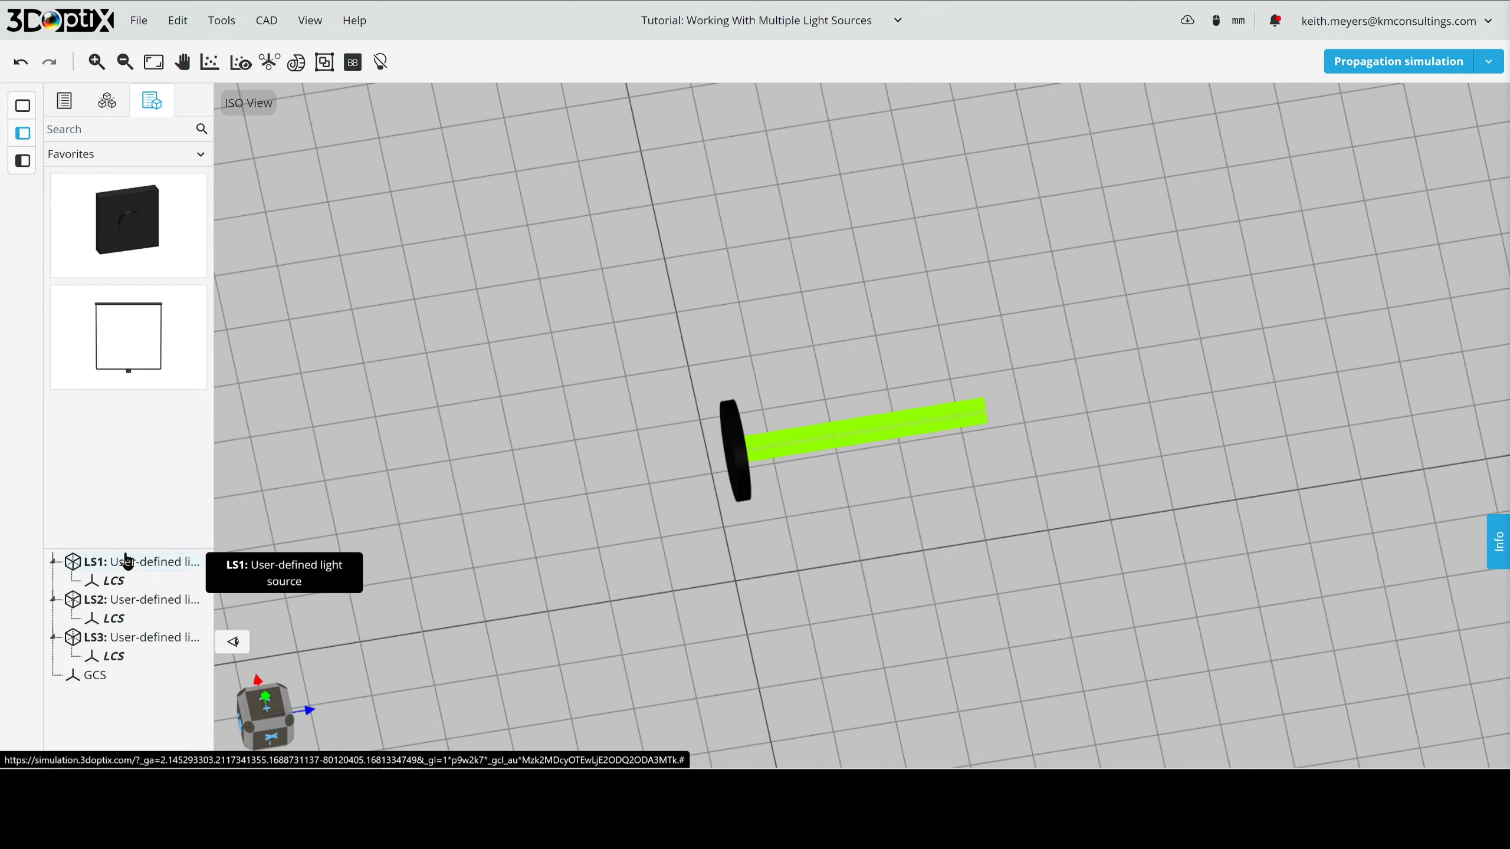
- Set the rotation of light source LS2 about the Y axis to -10 degrees
{"action": "left_click", "coordinate": [131, 601]}
{"action": "left_click", "coordinate": [1338, 215]}
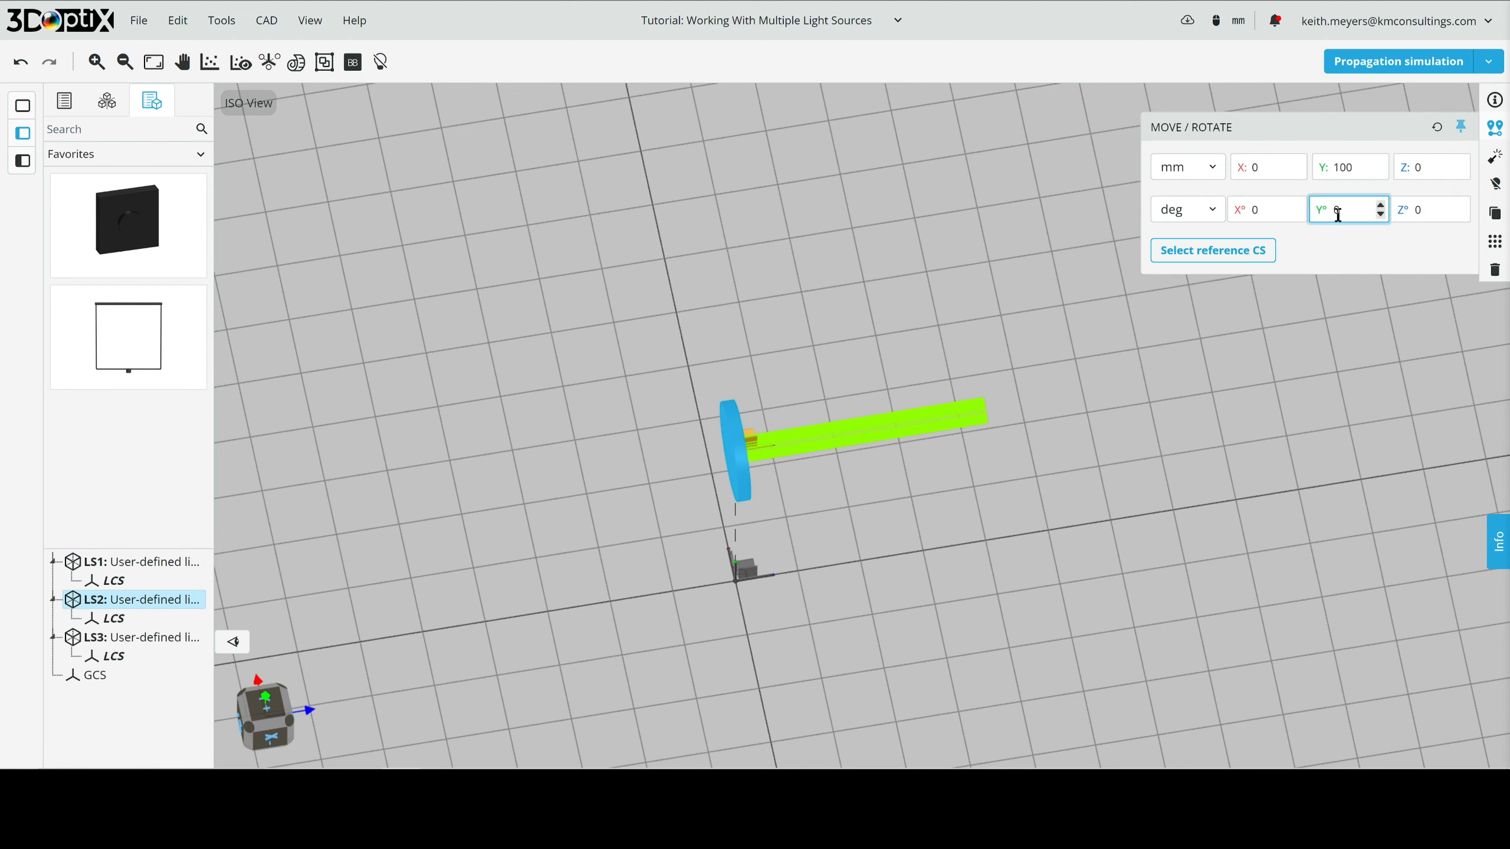
{"action": "left_click_drag", "start_coordinate": [1351, 213], "coordinate": [1300, 211]}
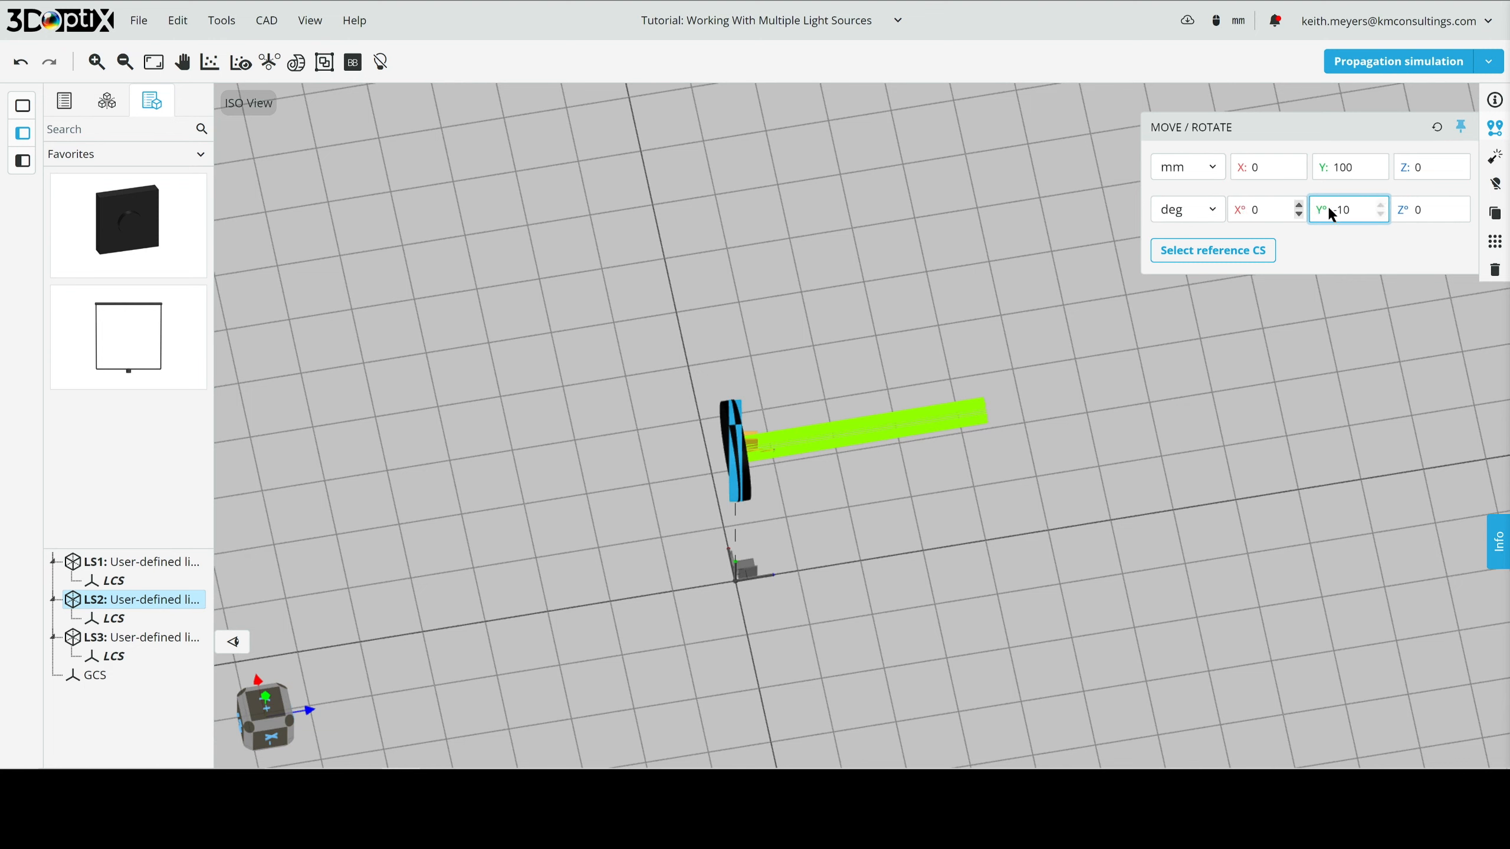
- Change the part label of light source LS2 to "- Div"
{"action": "left_click", "coordinate": [1494, 99]}
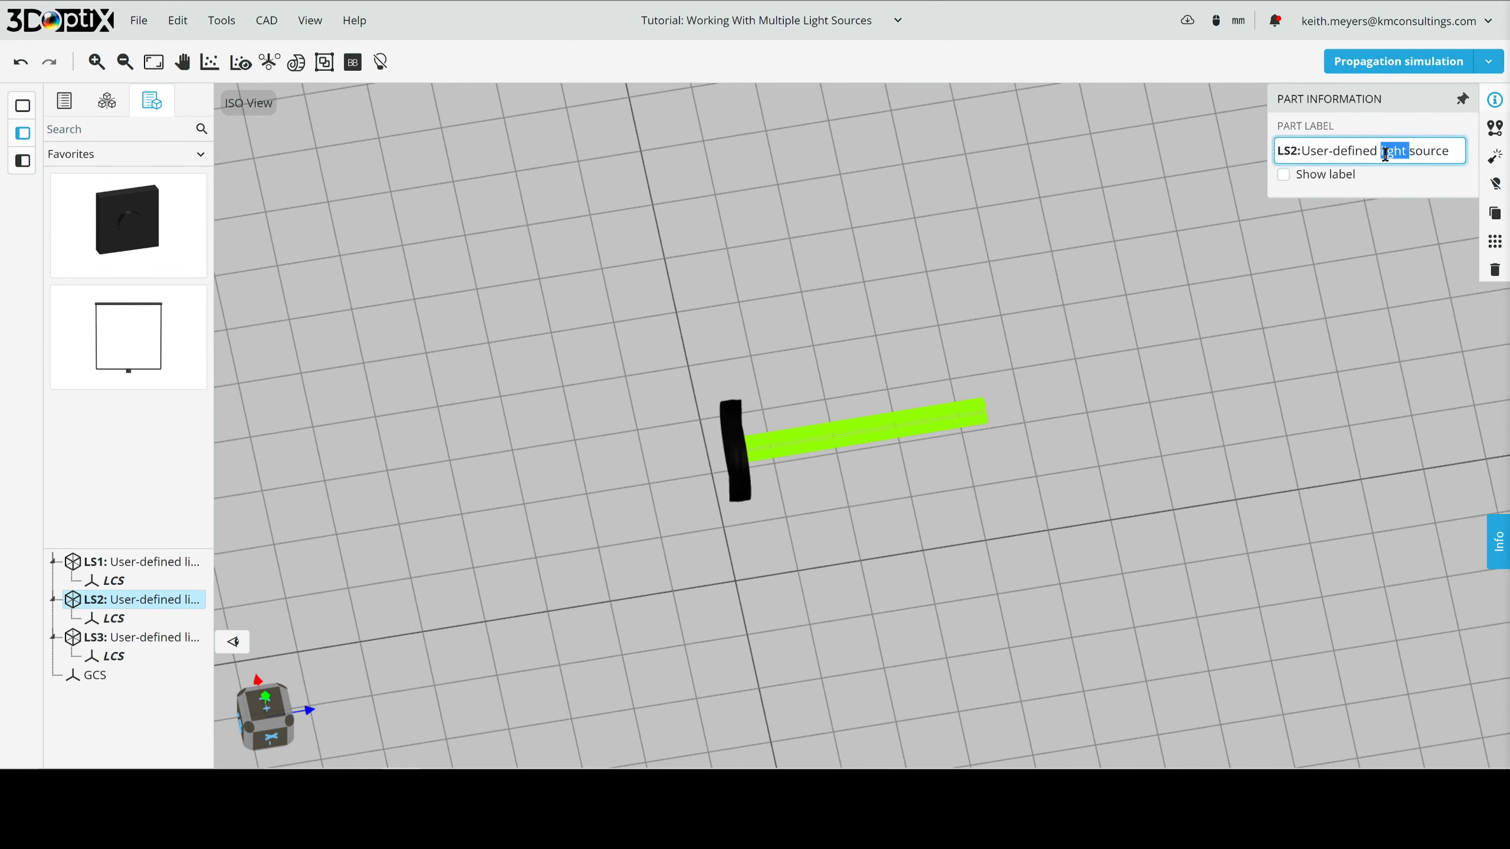
{"action": "triple_click", "coordinate": [1385, 156]}
{"action": "key", "text": "BackSpace"}
{"action": "key", "text": "Return"}
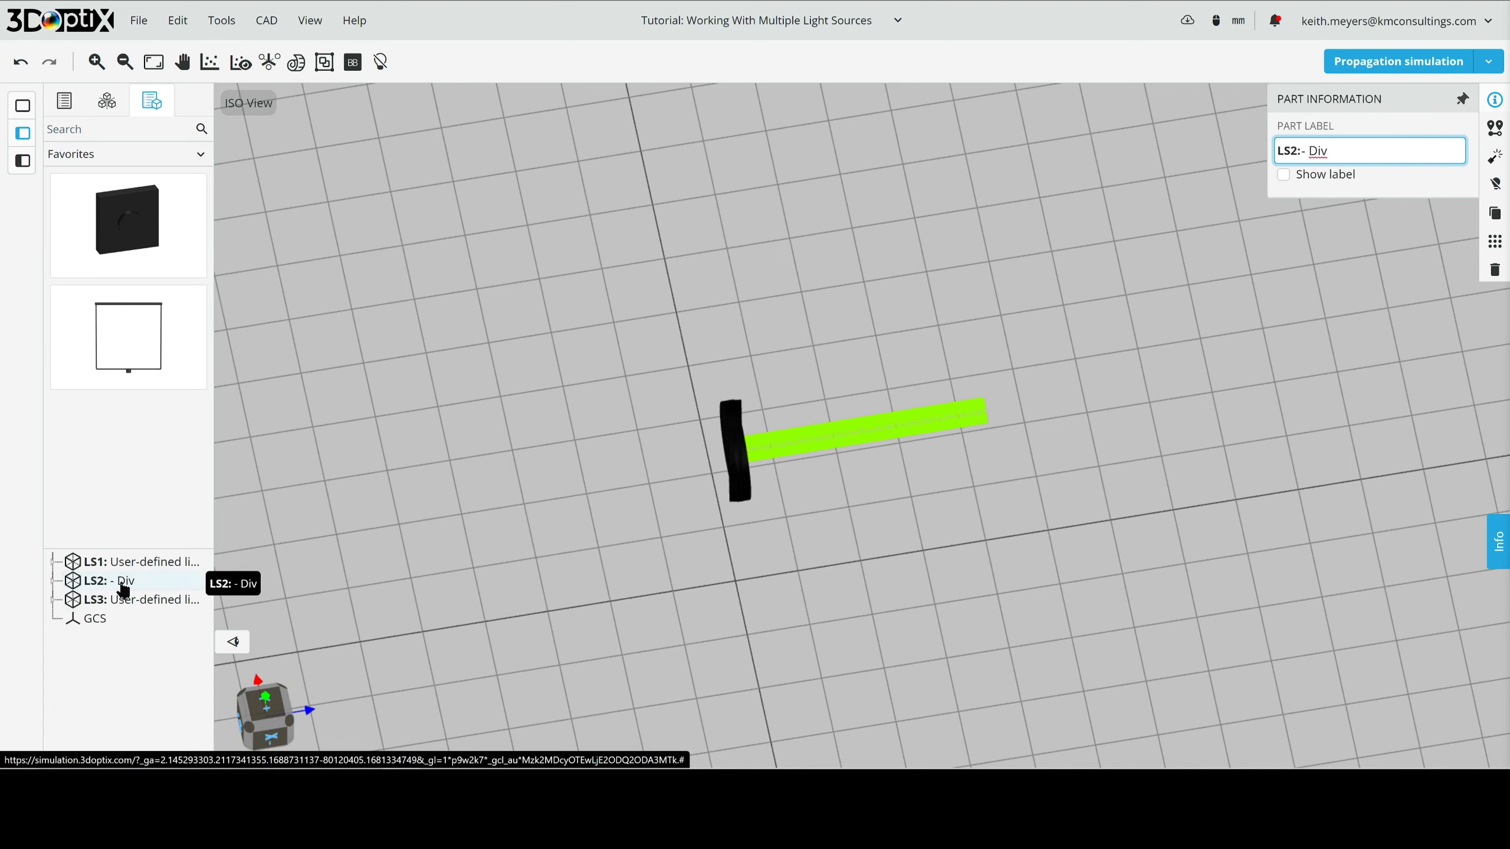
- Keep the part information open and change the part label of light source LS3 to "+ Div"
{"action": "left_click", "coordinate": [1460, 101]}
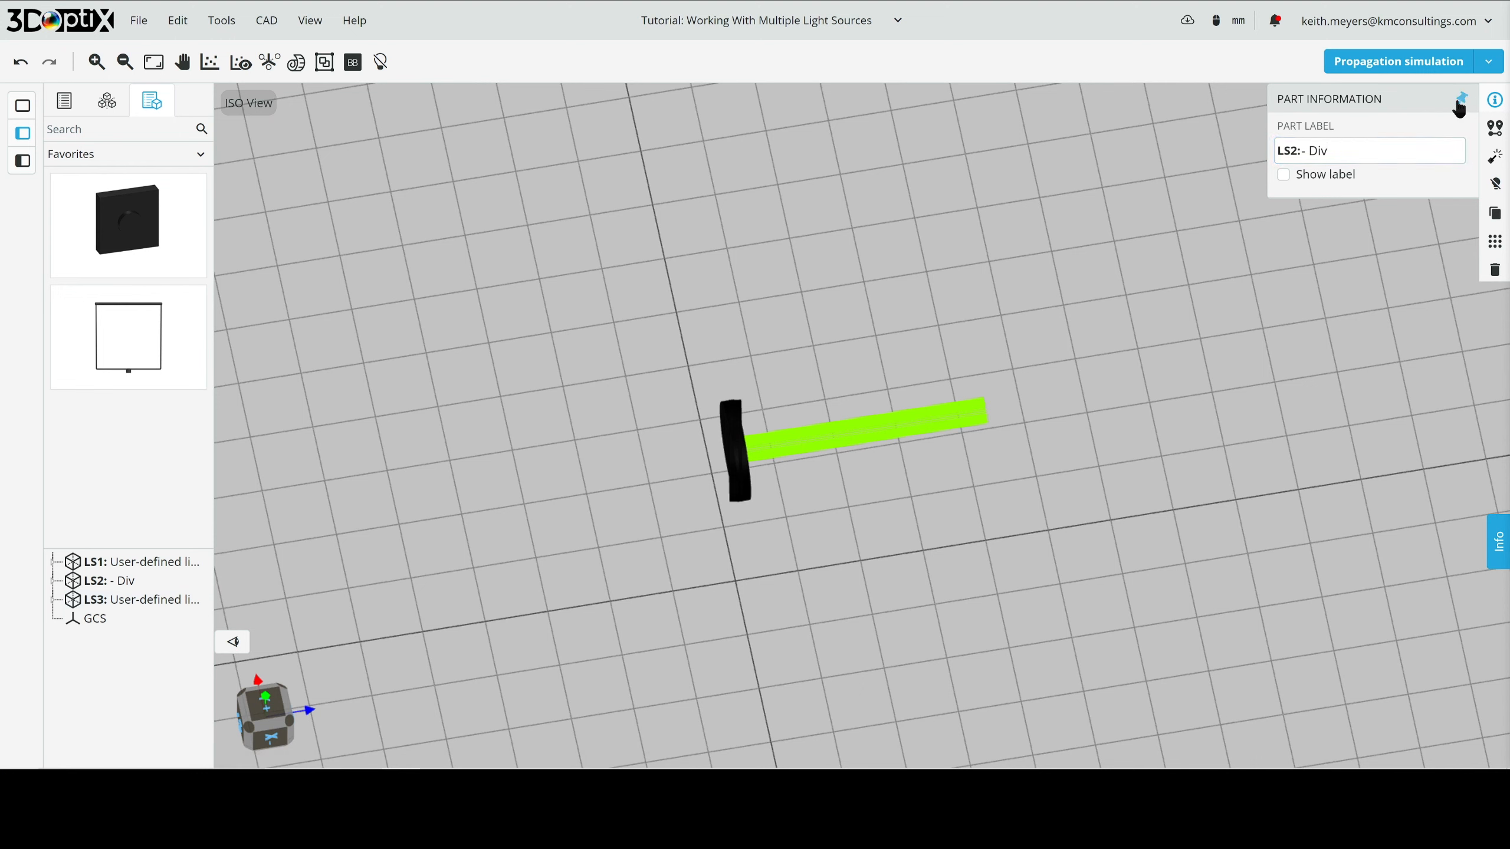
{"action": "left_click", "coordinate": [102, 600]}
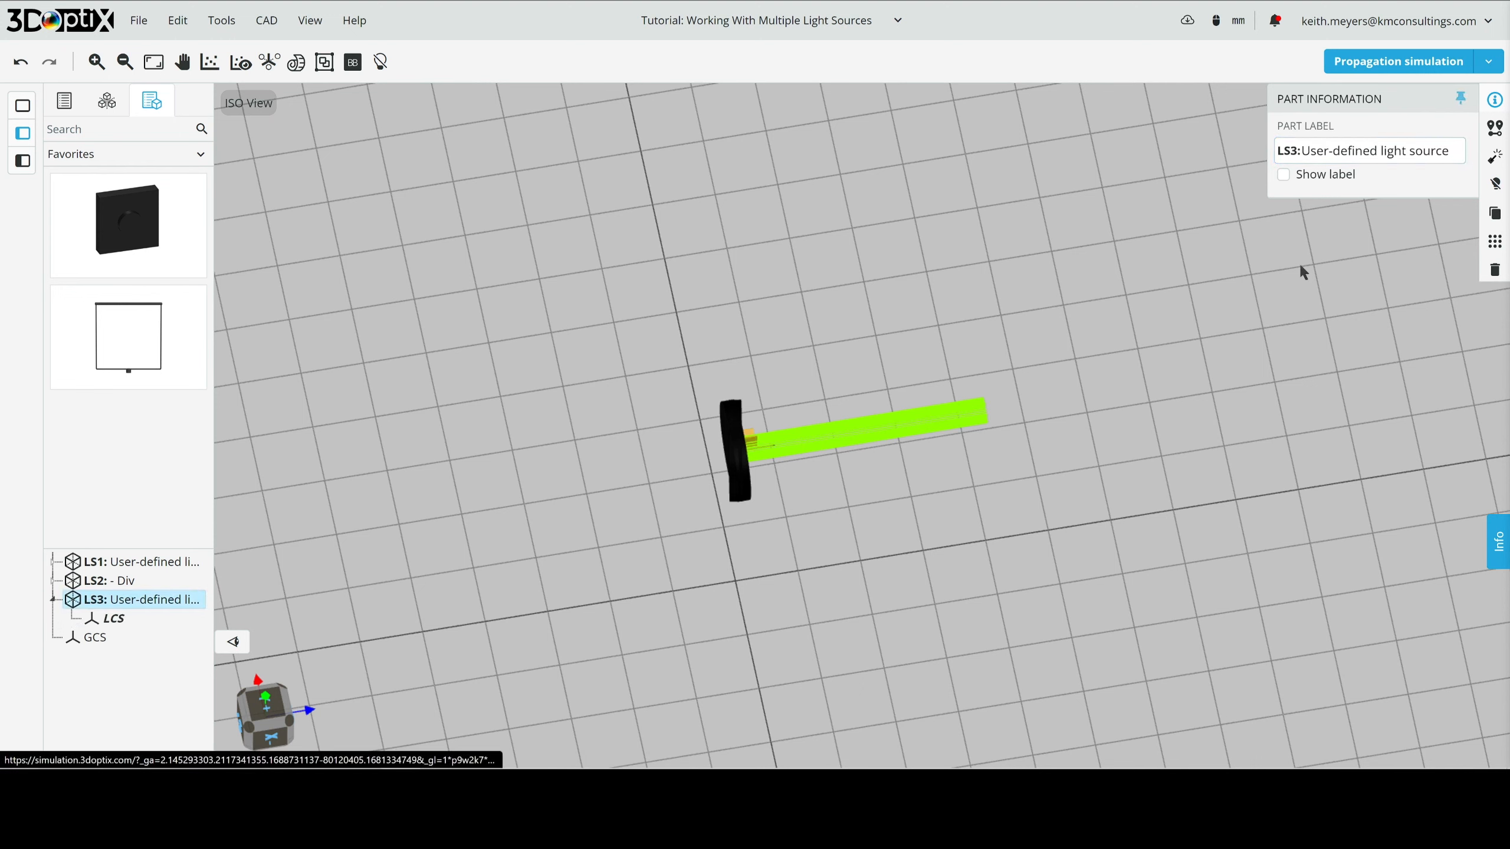
{"action": "left_click", "coordinate": [1382, 160]}
{"action": "type", "text": "+"}
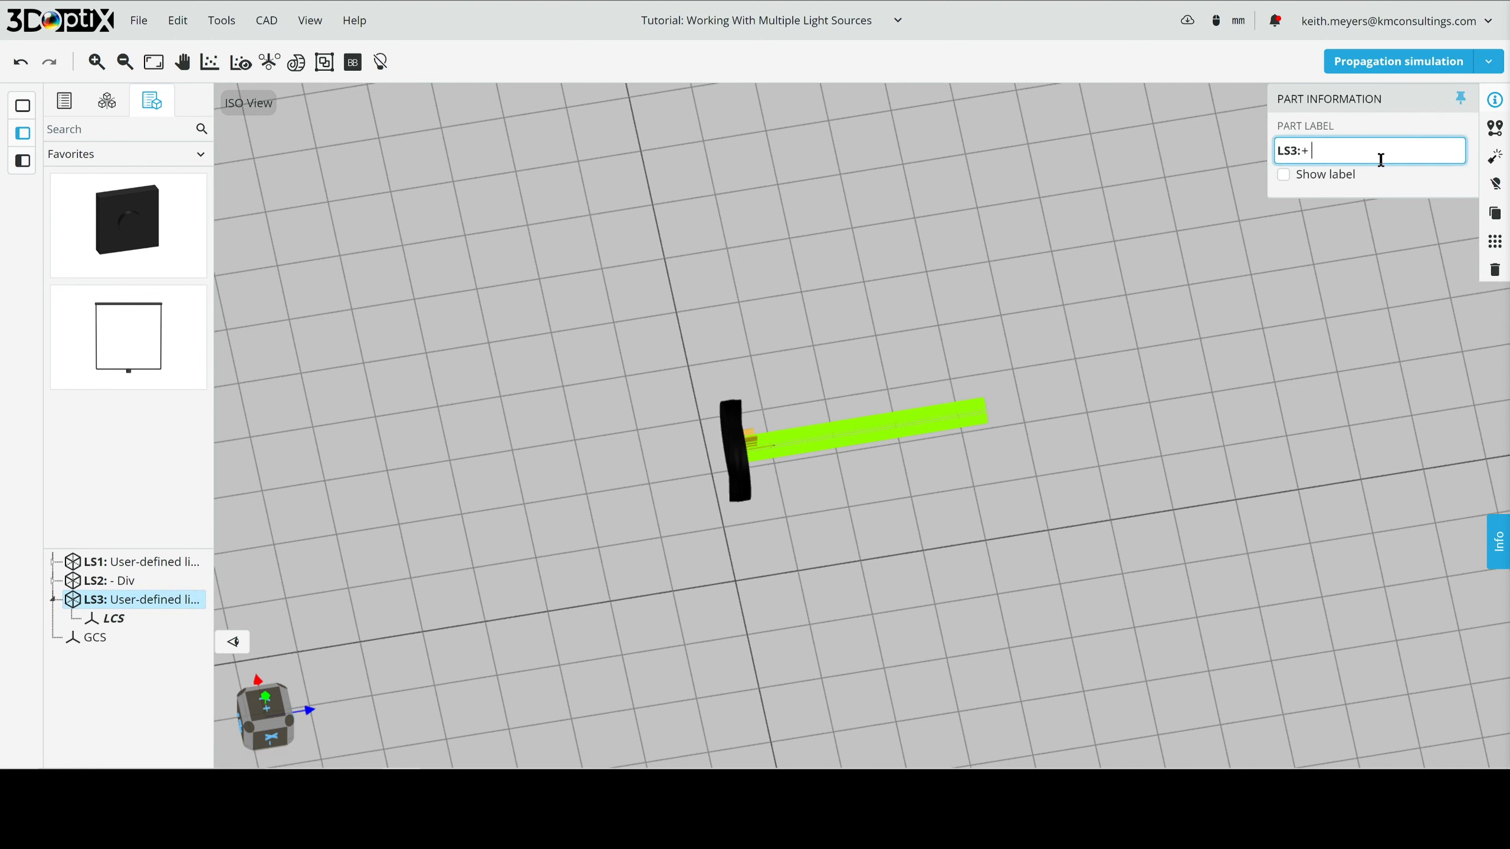
{"action": "type", "text": " Div"}
{"action": "key", "text": "Return"}
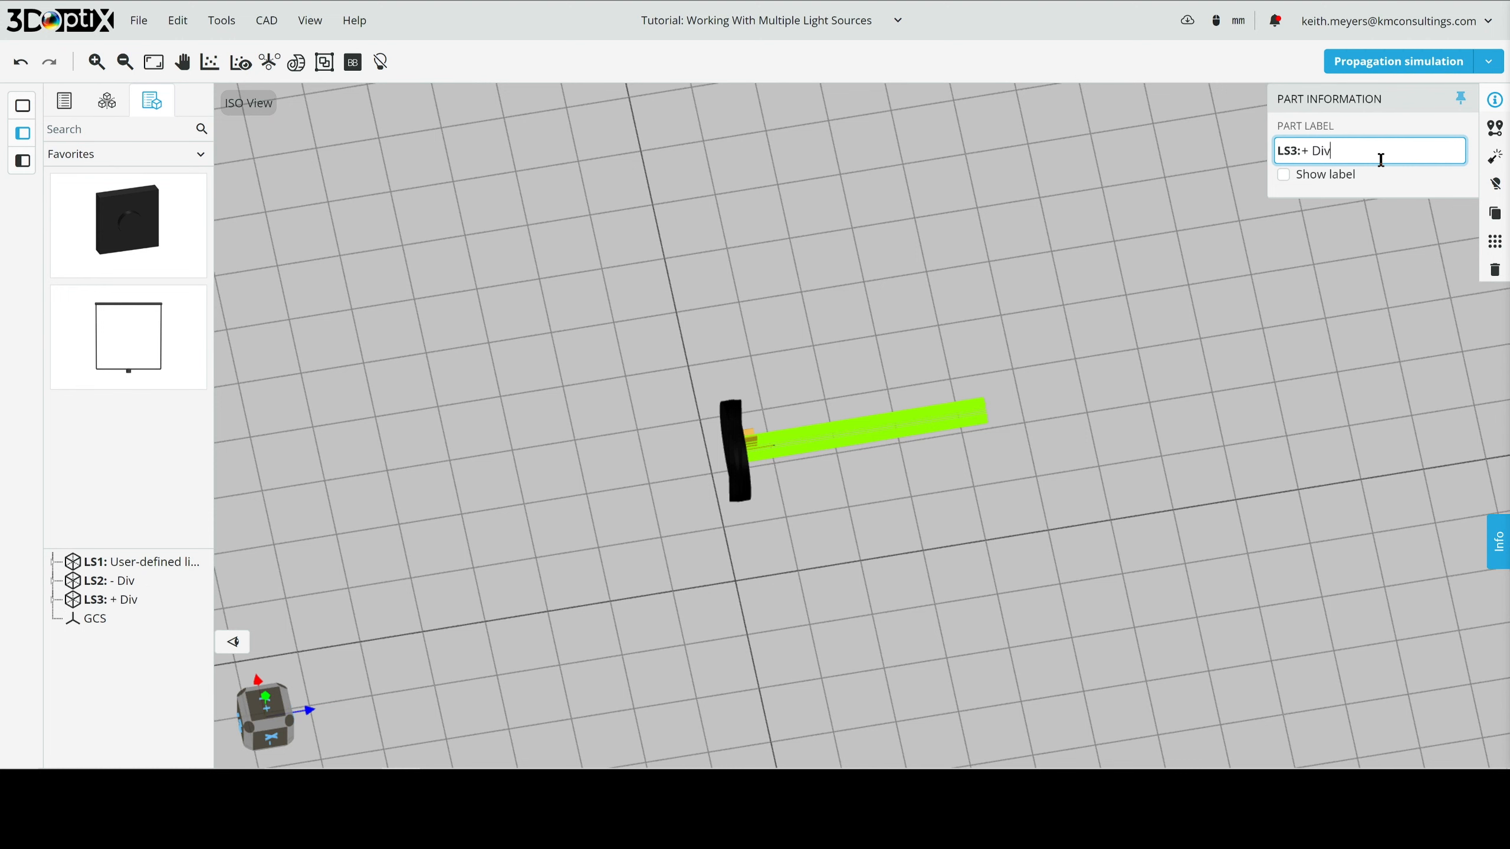
- Set the Y rotation of light source LS3 to 10 degrees and rerun the propagation simulation
{"action": "left_click", "coordinate": [1495, 127]}
{"action": "left_click", "coordinate": [1375, 205]}
{"action": "type", "text": "10"}
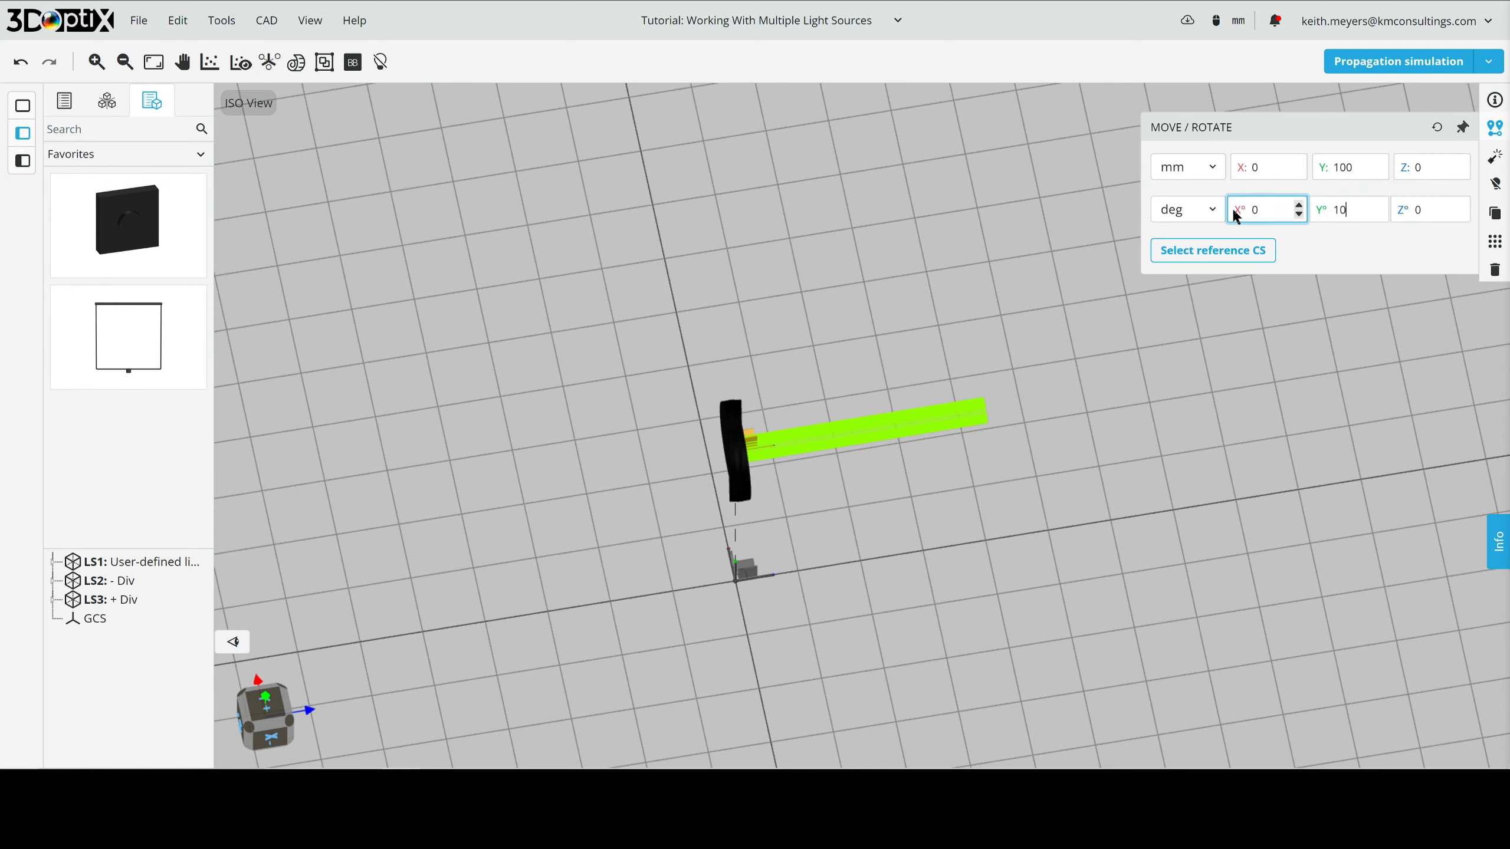
{"action": "left_click", "coordinate": [1175, 384]}
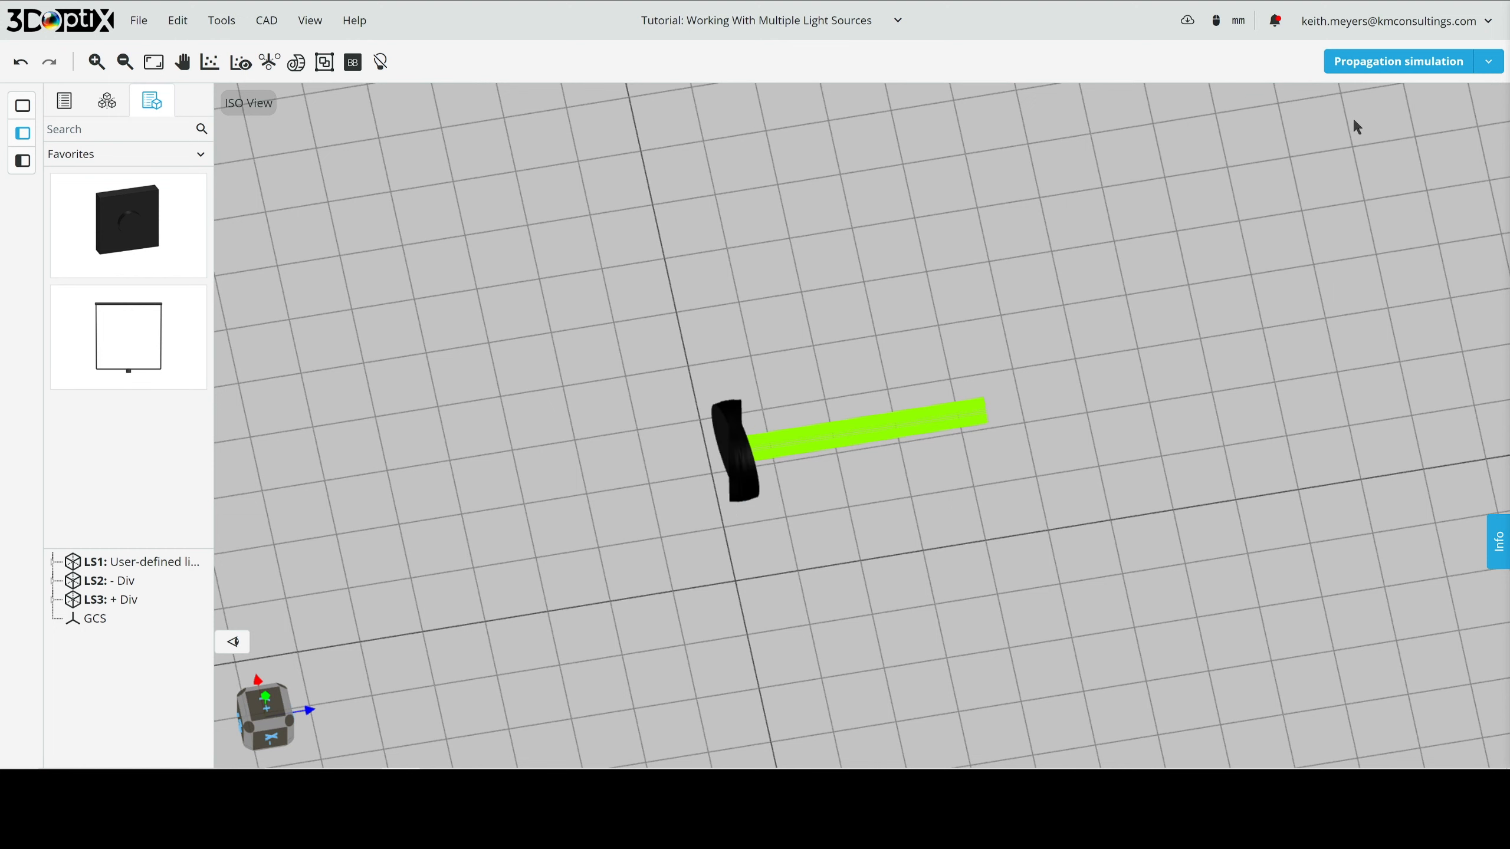
{"action": "left_click", "coordinate": [1400, 62]}
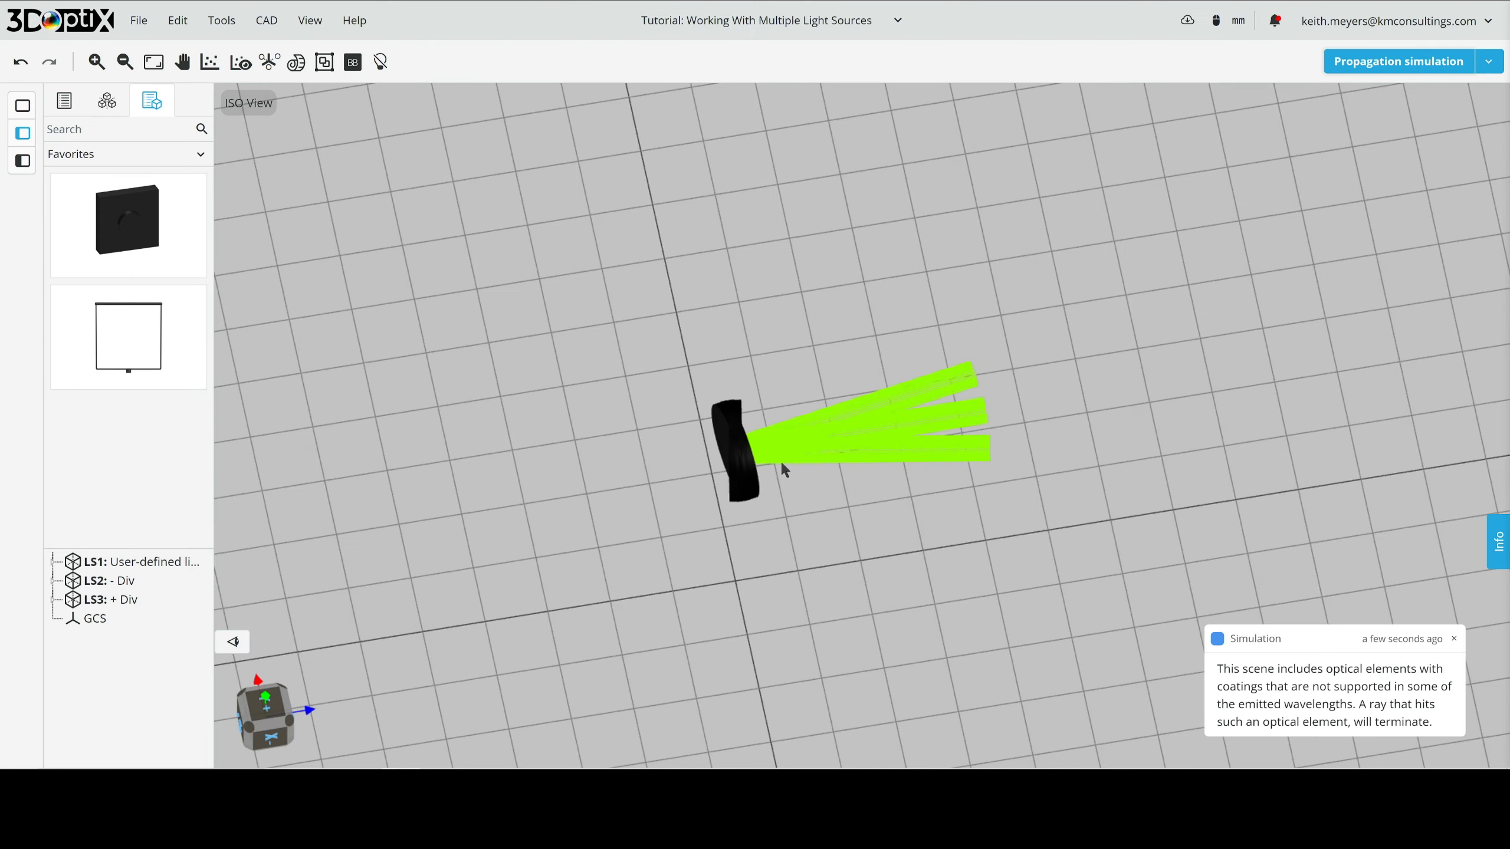
- Change the ray color palette of the scene to user-defined colors
{"action": "left_click_drag", "start_coordinate": [769, 448], "coordinate": [728, 484]}
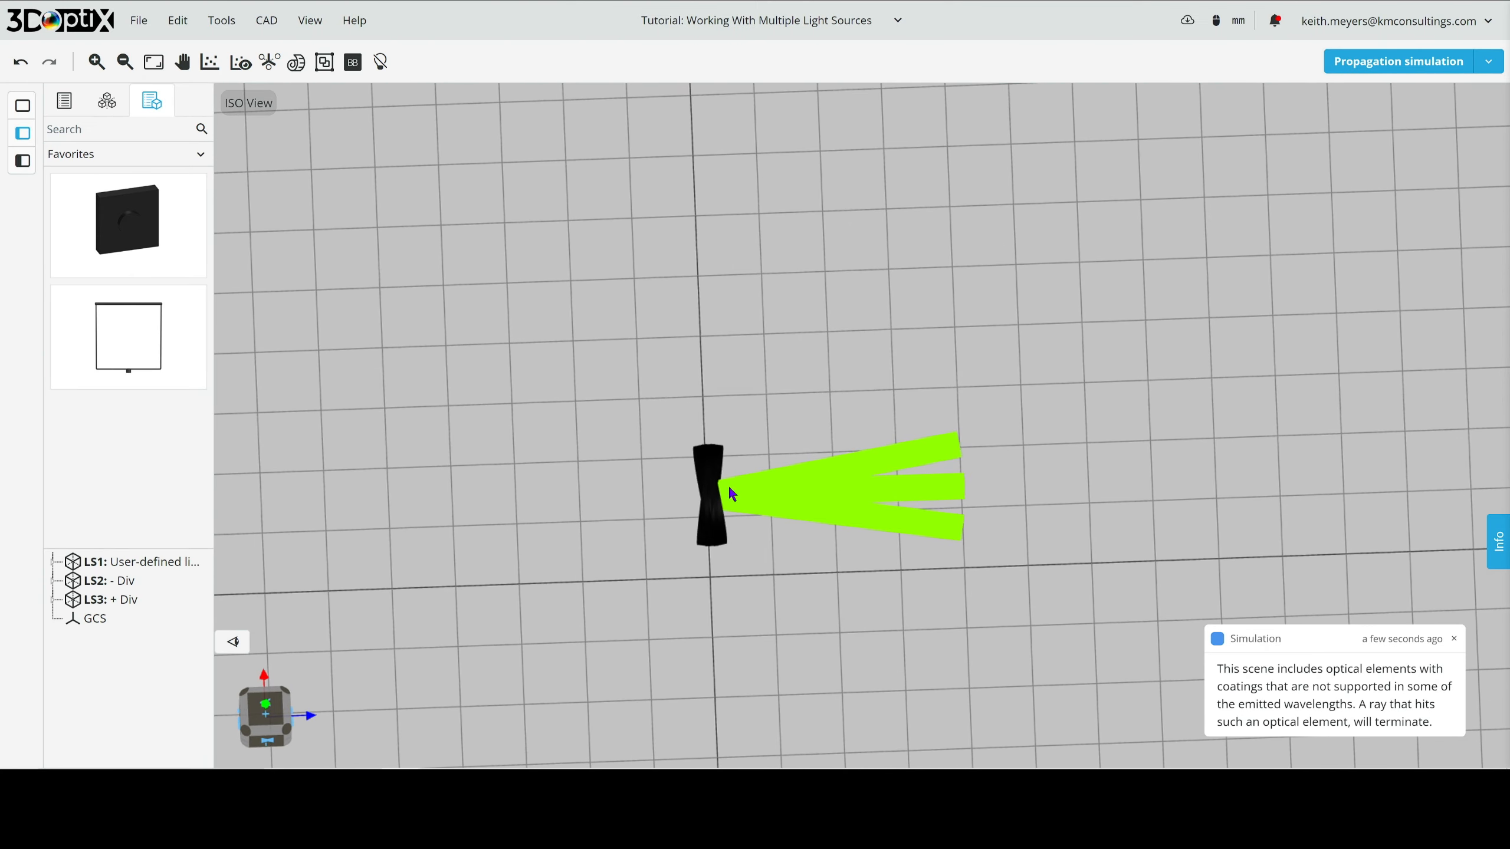
{"action": "right_click_drag", "start_coordinate": [743, 473], "coordinate": [820, 385]}
{"action": "scroll", "coordinate": [821, 368], "scroll_direction": "up", "scroll_amount": 4}
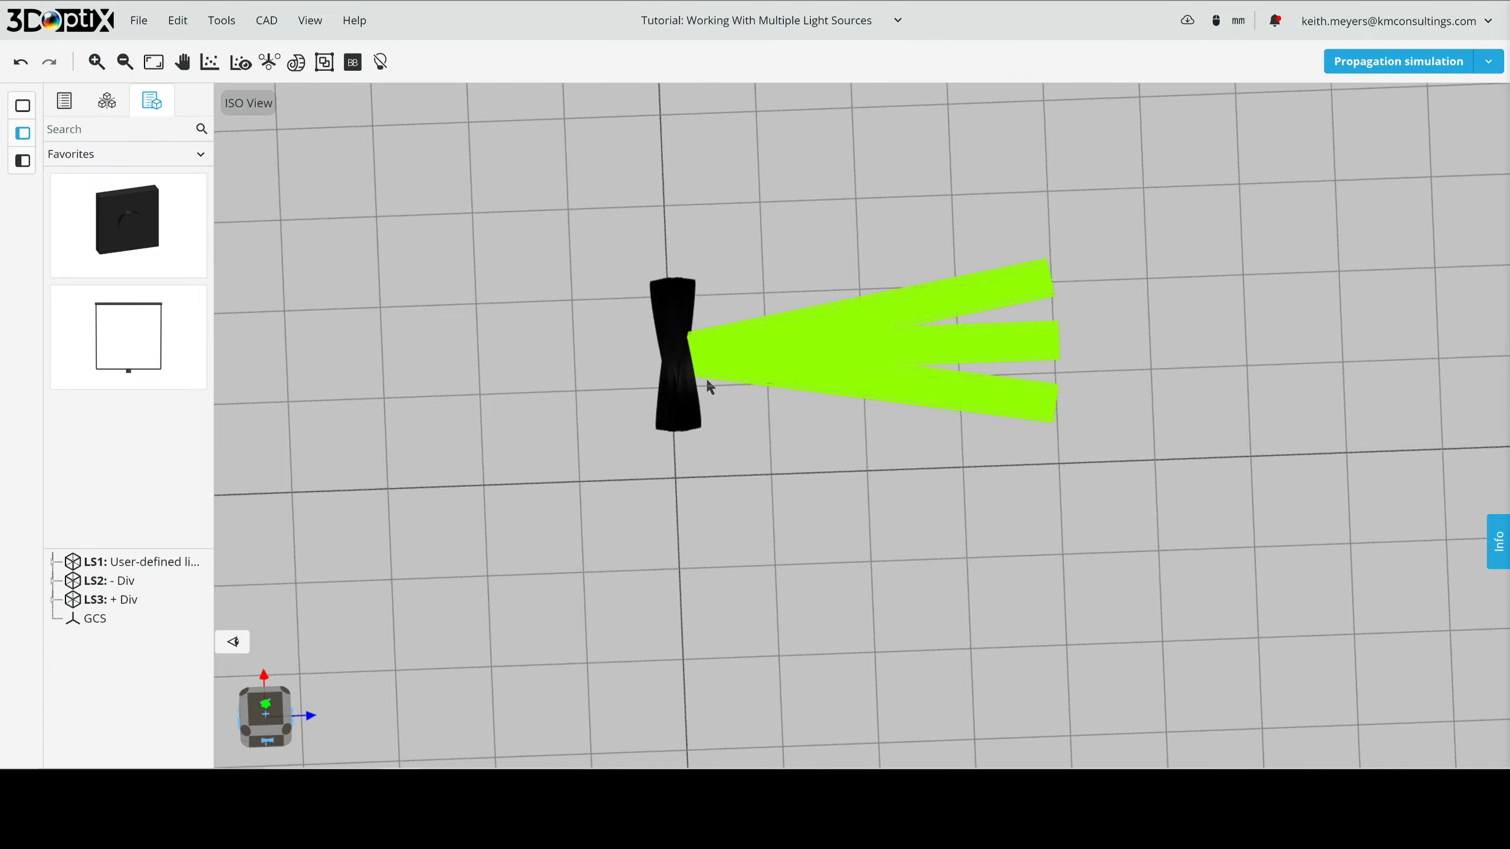
{"action": "left_click_drag", "start_coordinate": [707, 384], "coordinate": [692, 418]}
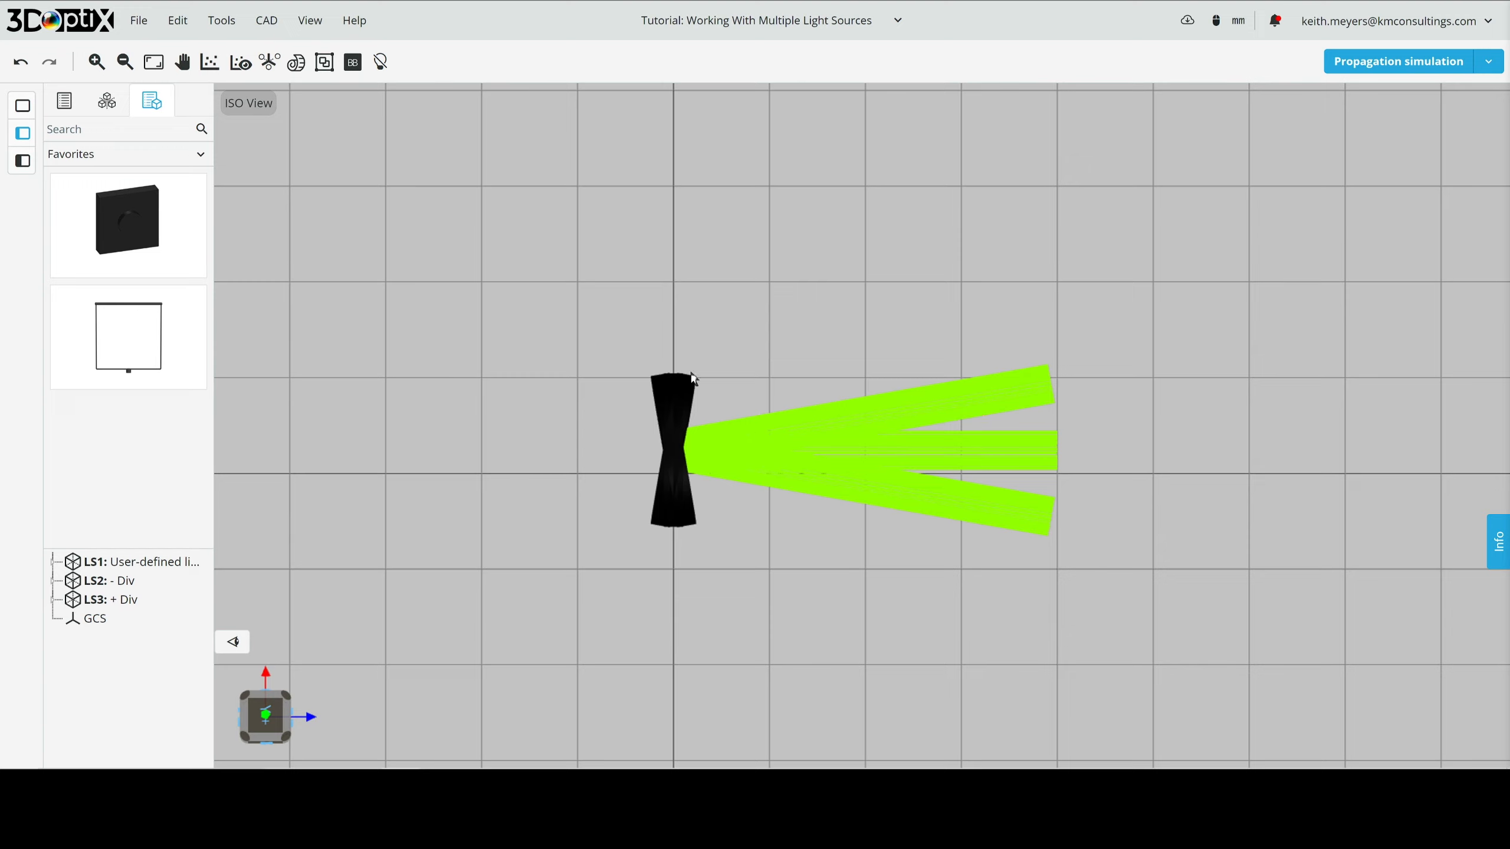
{"action": "left_click", "coordinate": [311, 23]}
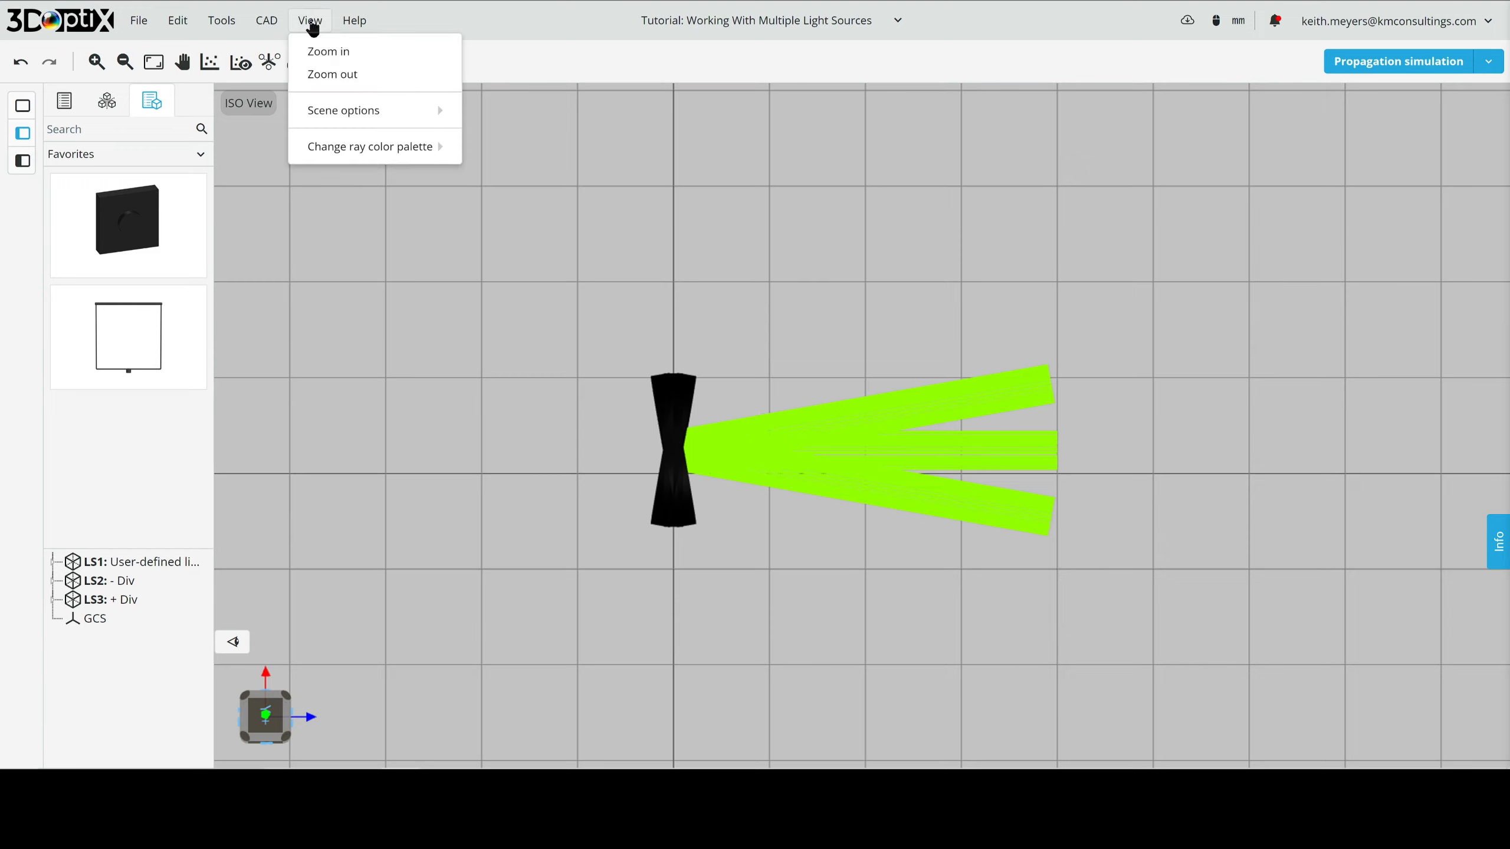
{"action": "mouse_move", "coordinate": [387, 146]}
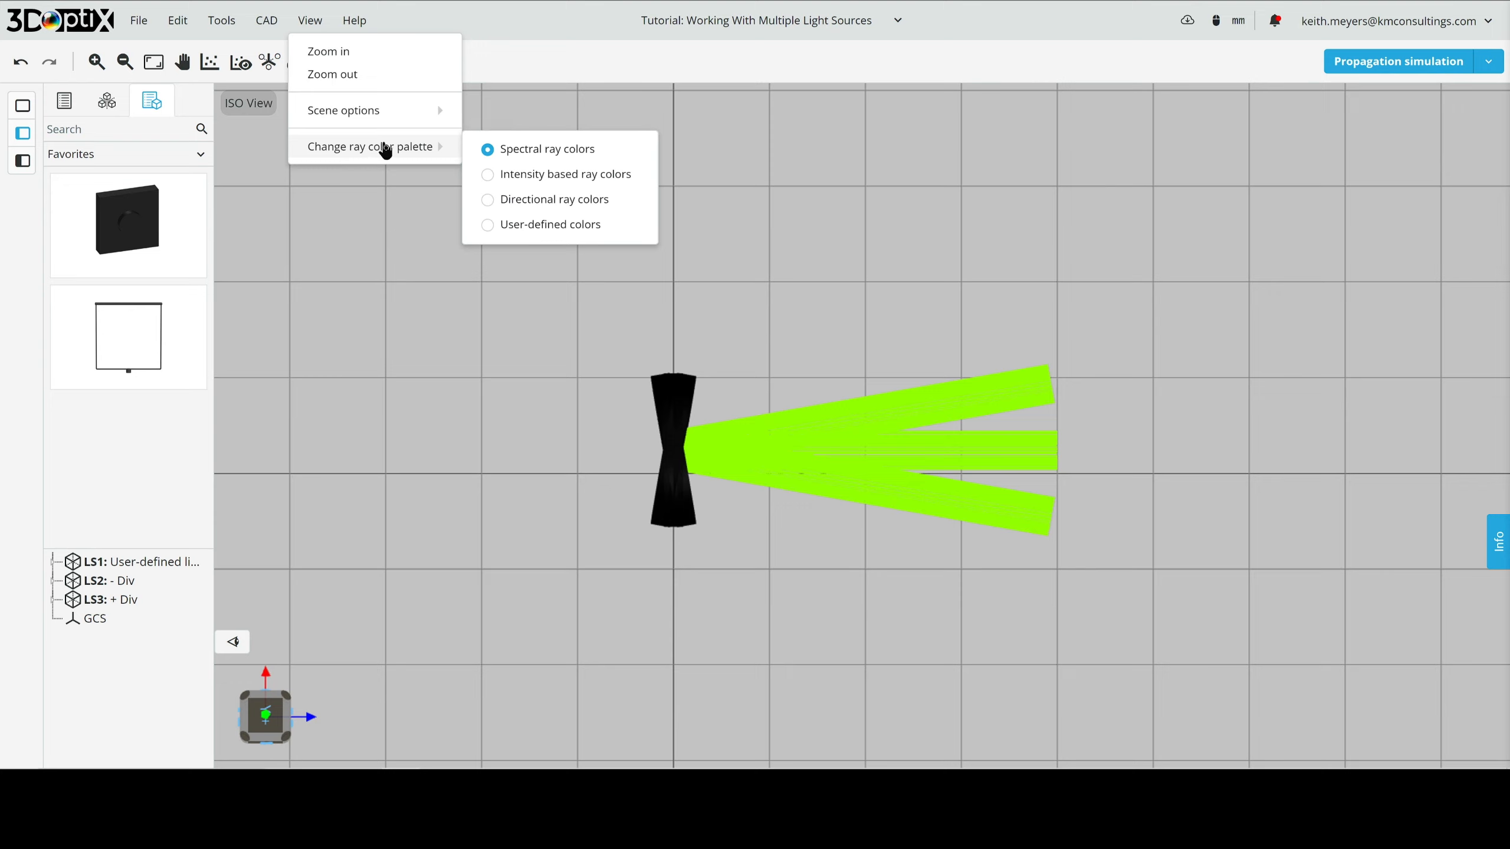
{"action": "left_click", "coordinate": [510, 226]}
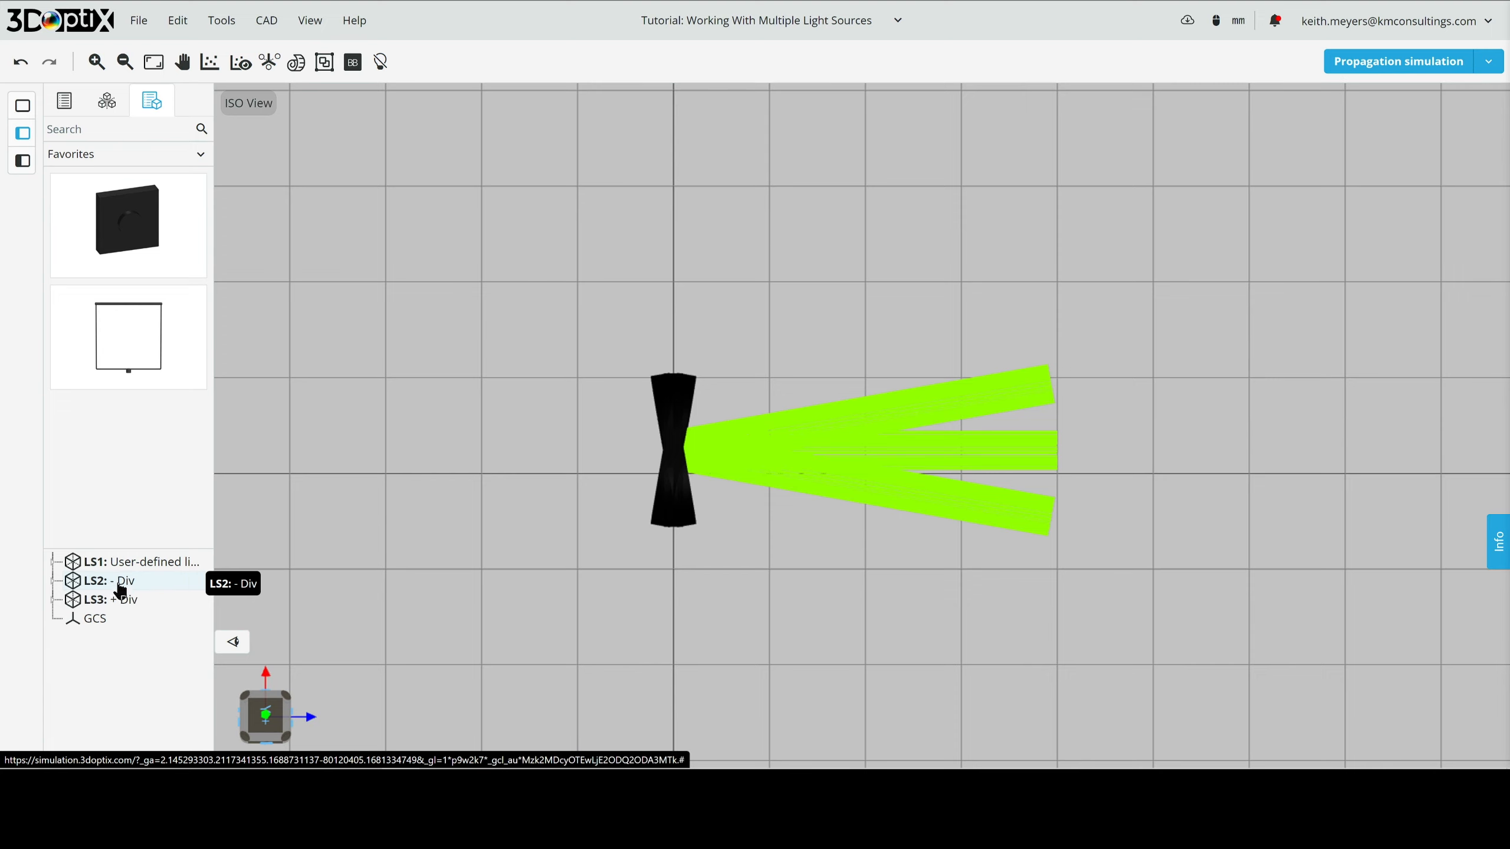
- Set the rays color of light source LS2 (- Div) to red in its appearance settings
{"action": "left_click", "coordinate": [121, 589]}
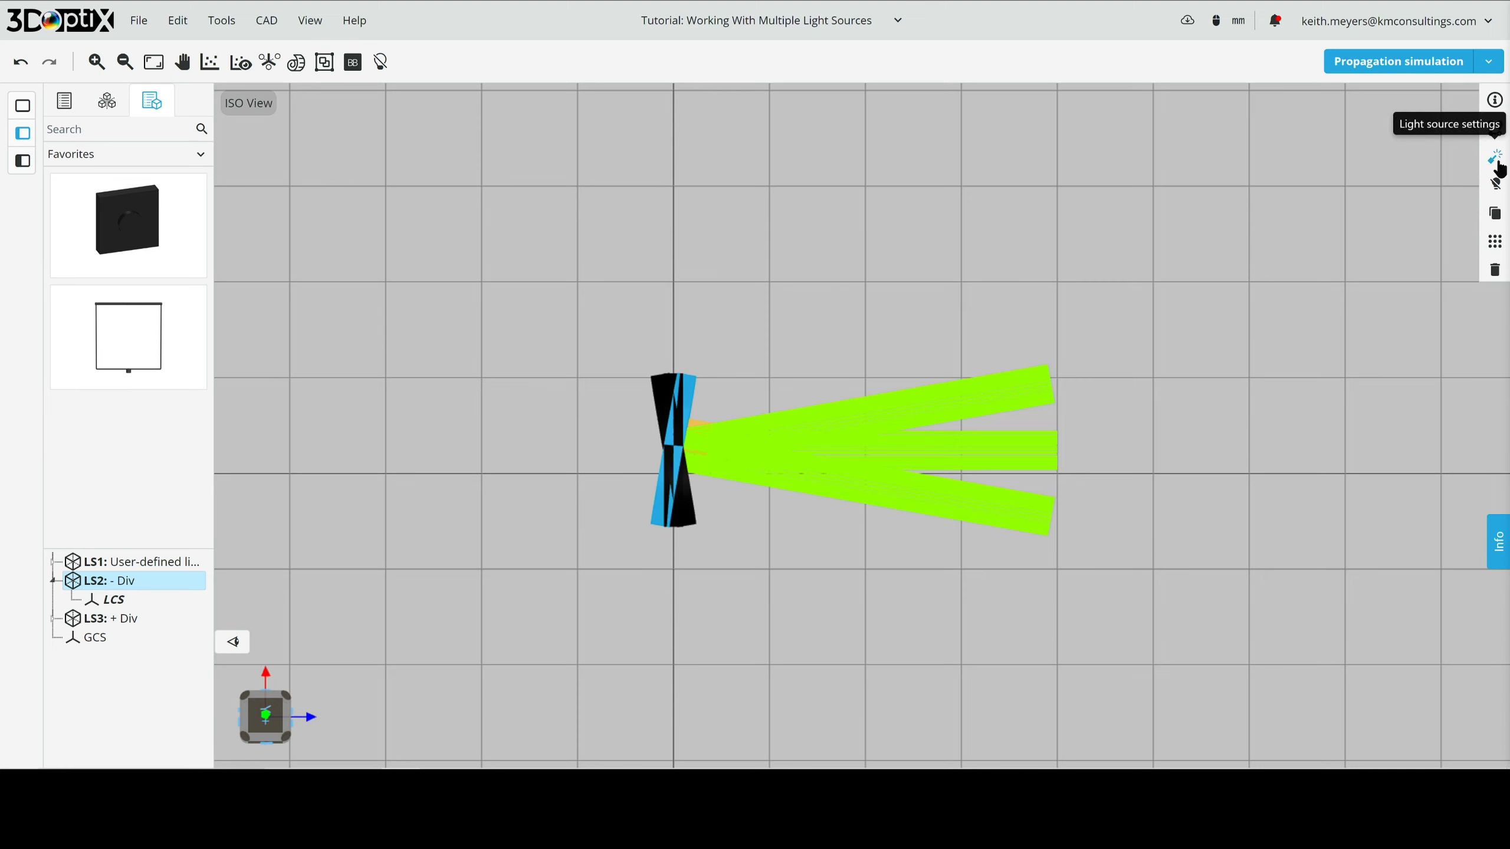
{"action": "left_click", "coordinate": [1494, 158]}
{"action": "left_click", "coordinate": [1192, 294]}
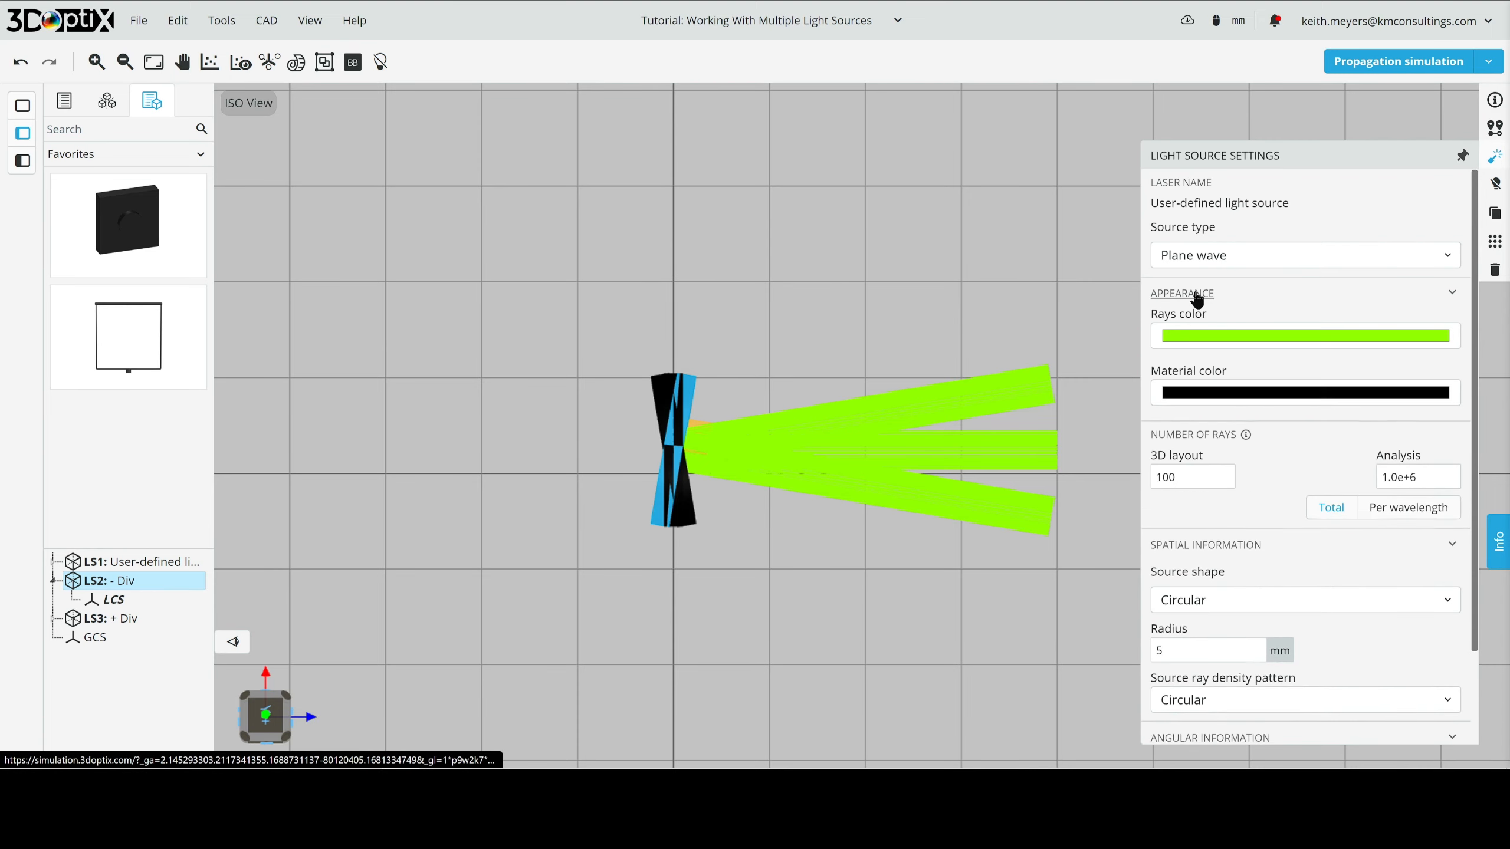
{"action": "left_click", "coordinate": [1265, 338]}
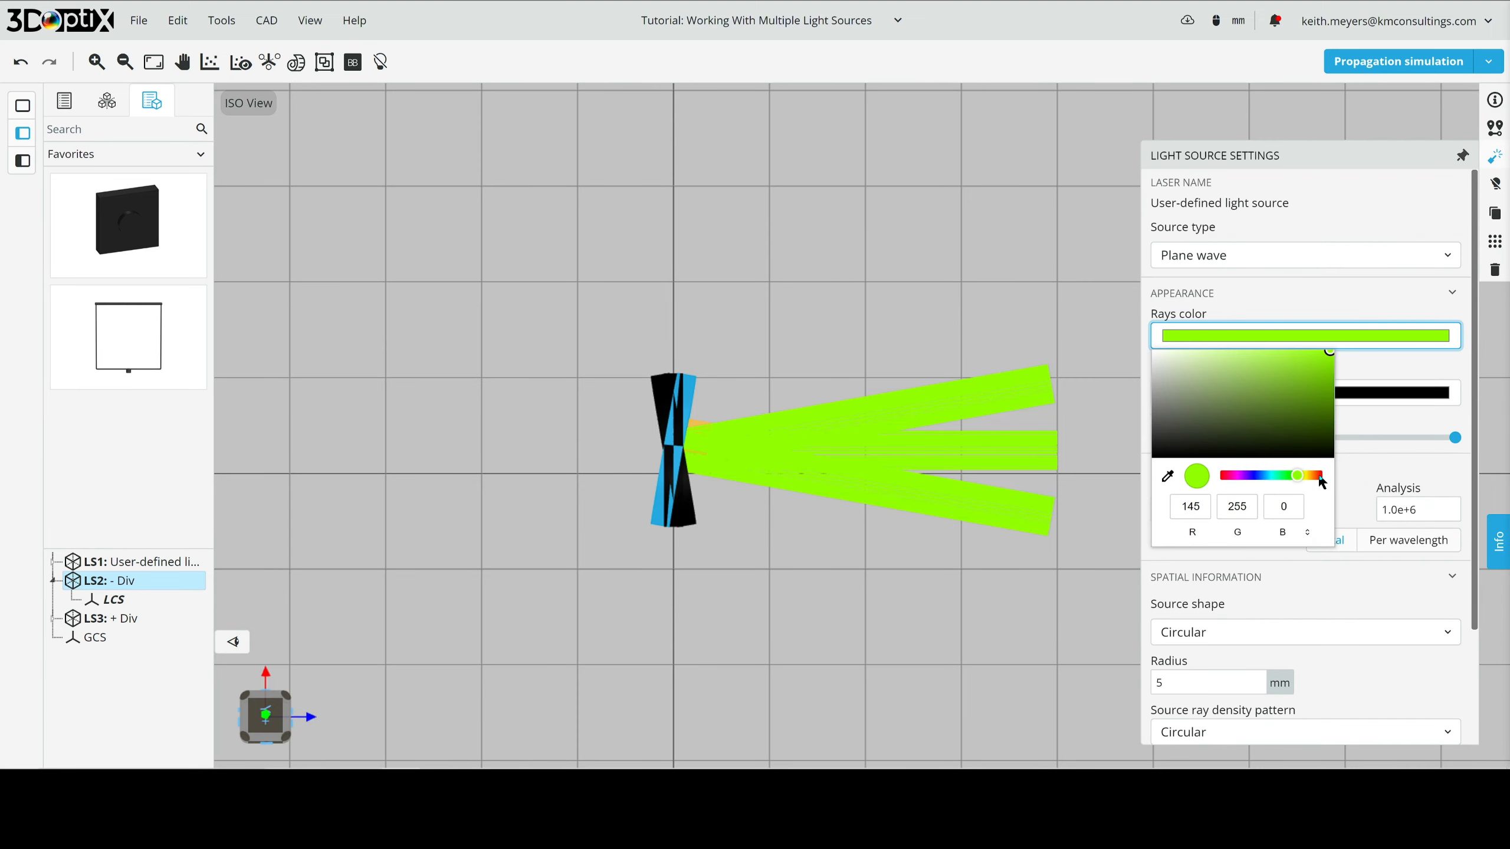
{"action": "left_click", "coordinate": [1318, 476]}
{"action": "left_click", "coordinate": [1366, 364]}
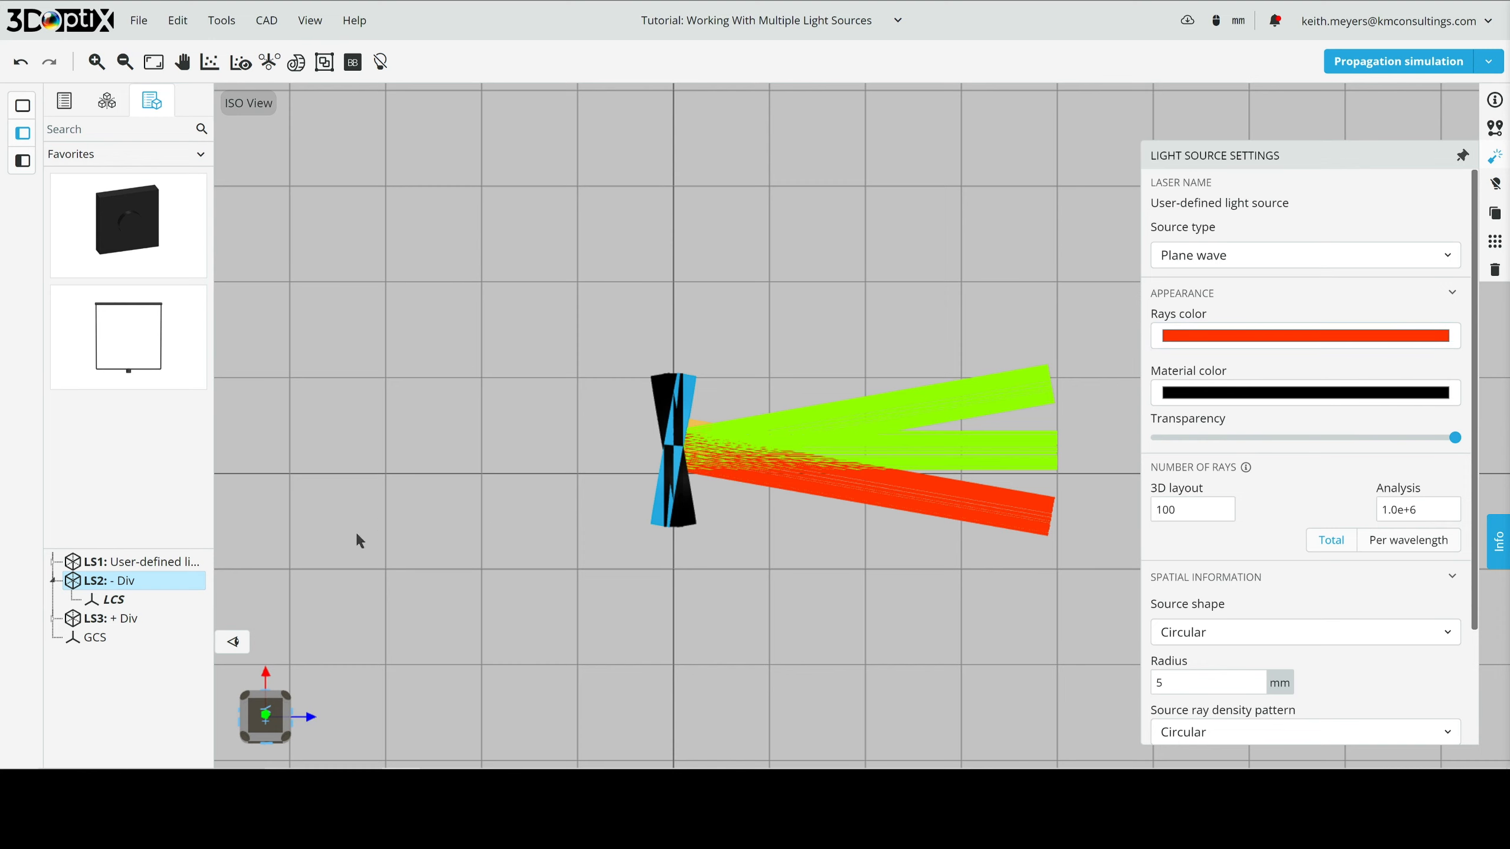
- Pin the light source settings open and set the rays color of light source LS3 (+ Div) to blue, RGB 30, 0, 255
{"action": "left_click", "coordinate": [1462, 156]}
{"action": "left_click", "coordinate": [110, 620]}
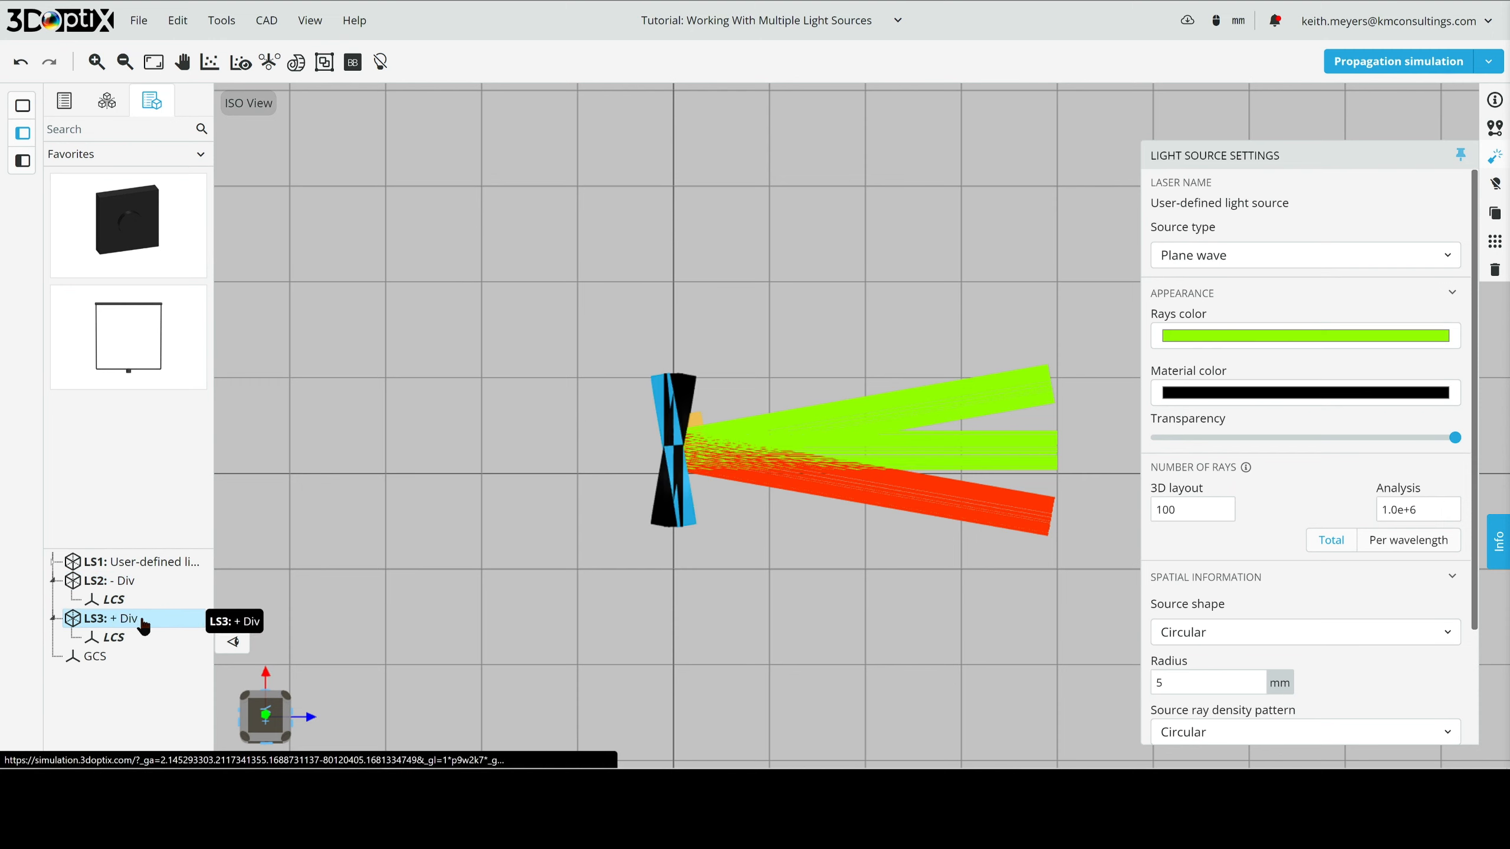
{"action": "left_click", "coordinate": [1239, 339]}
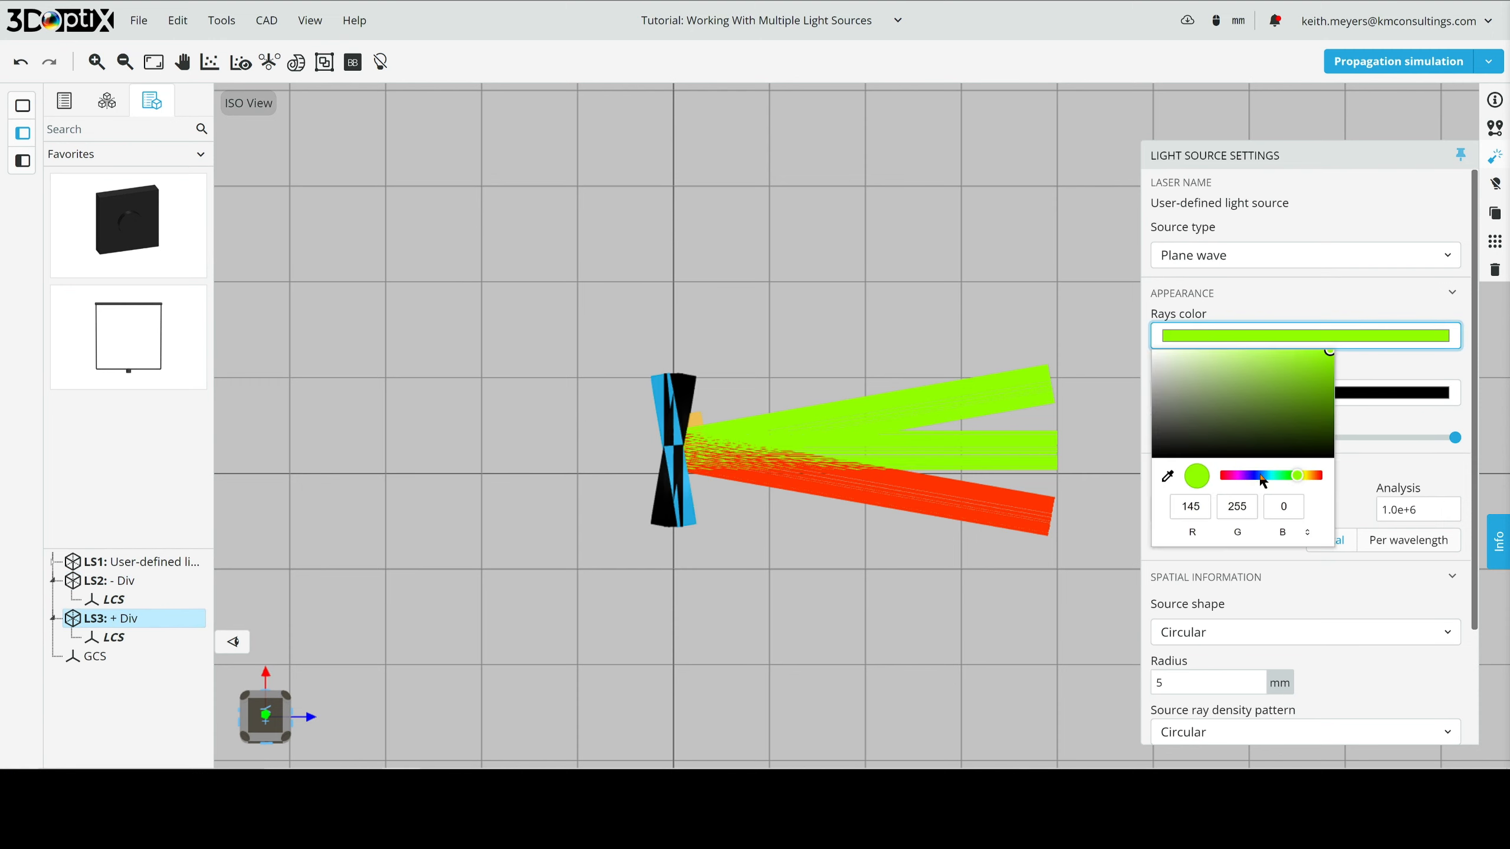
{"action": "left_click", "coordinate": [1253, 477]}
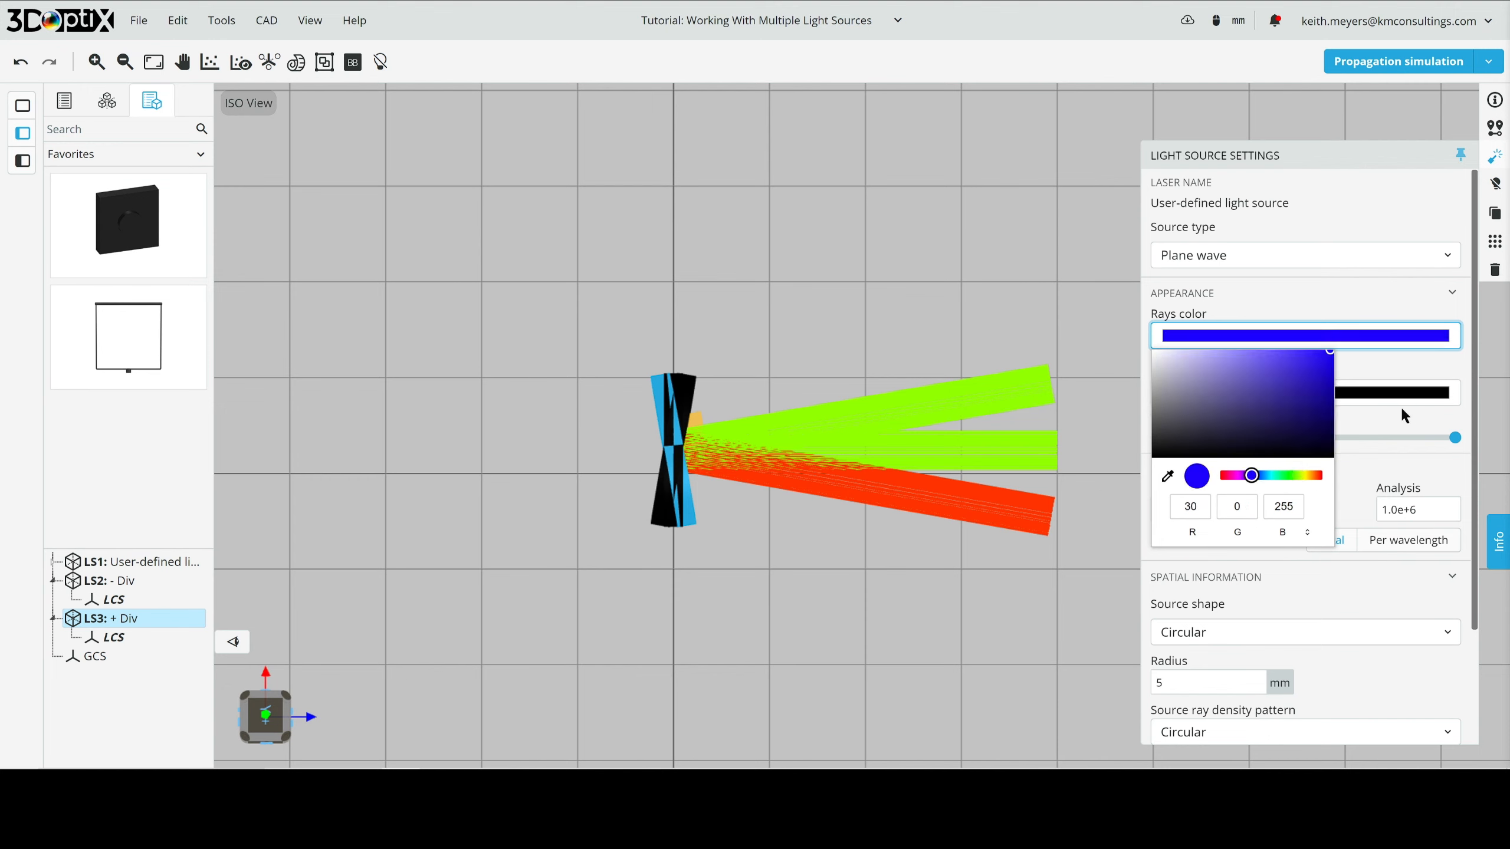
{"action": "left_click", "coordinate": [1378, 368]}
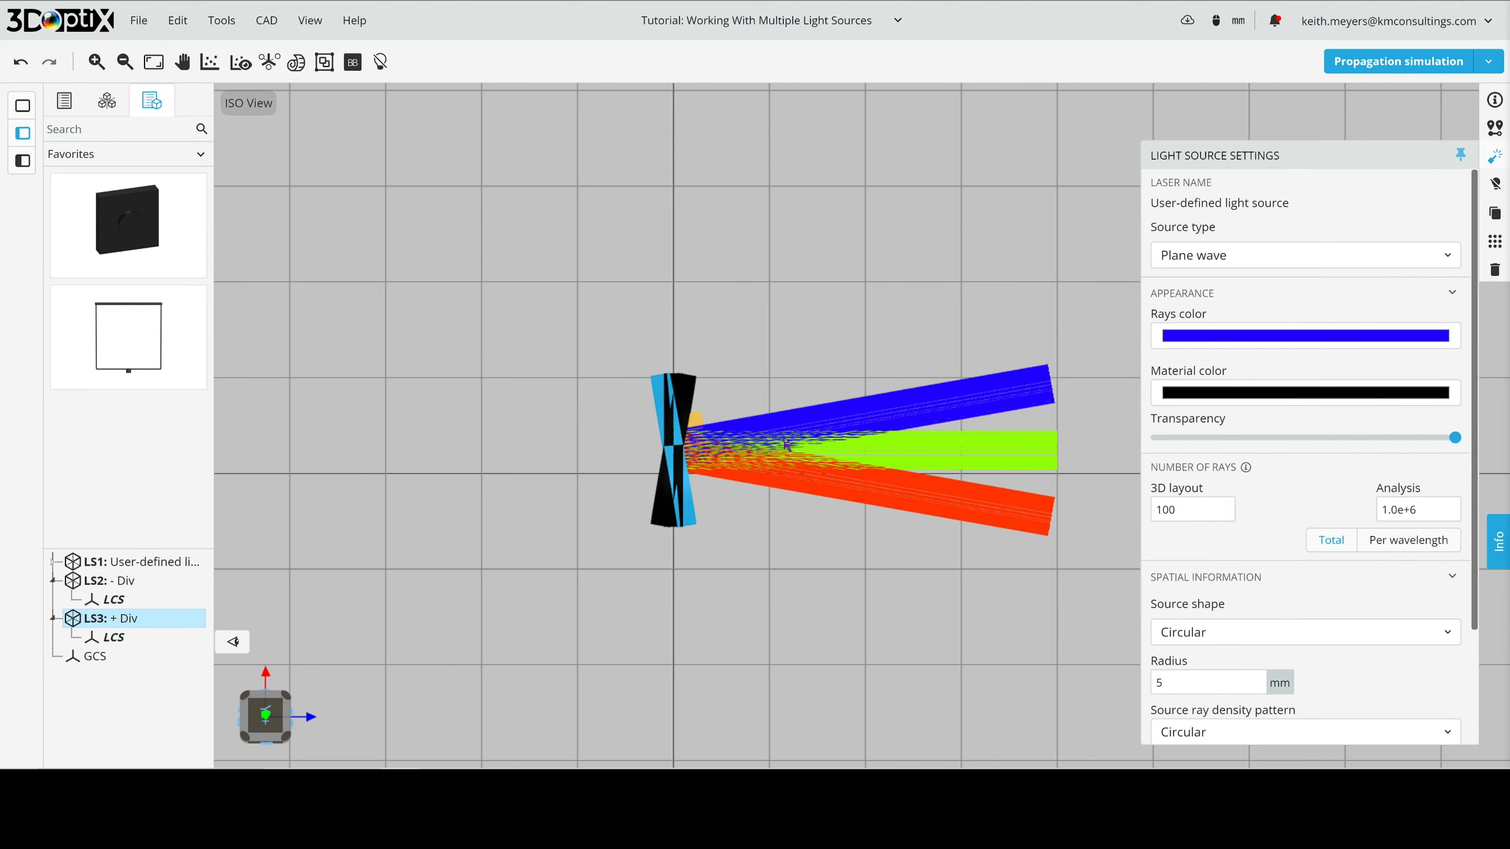
{"action": "left_click", "coordinate": [1082, 337]}
- Switch the light of the whole scene off and back on
{"action": "scroll", "coordinate": [860, 462], "scroll_direction": "up", "scroll_amount": 1}
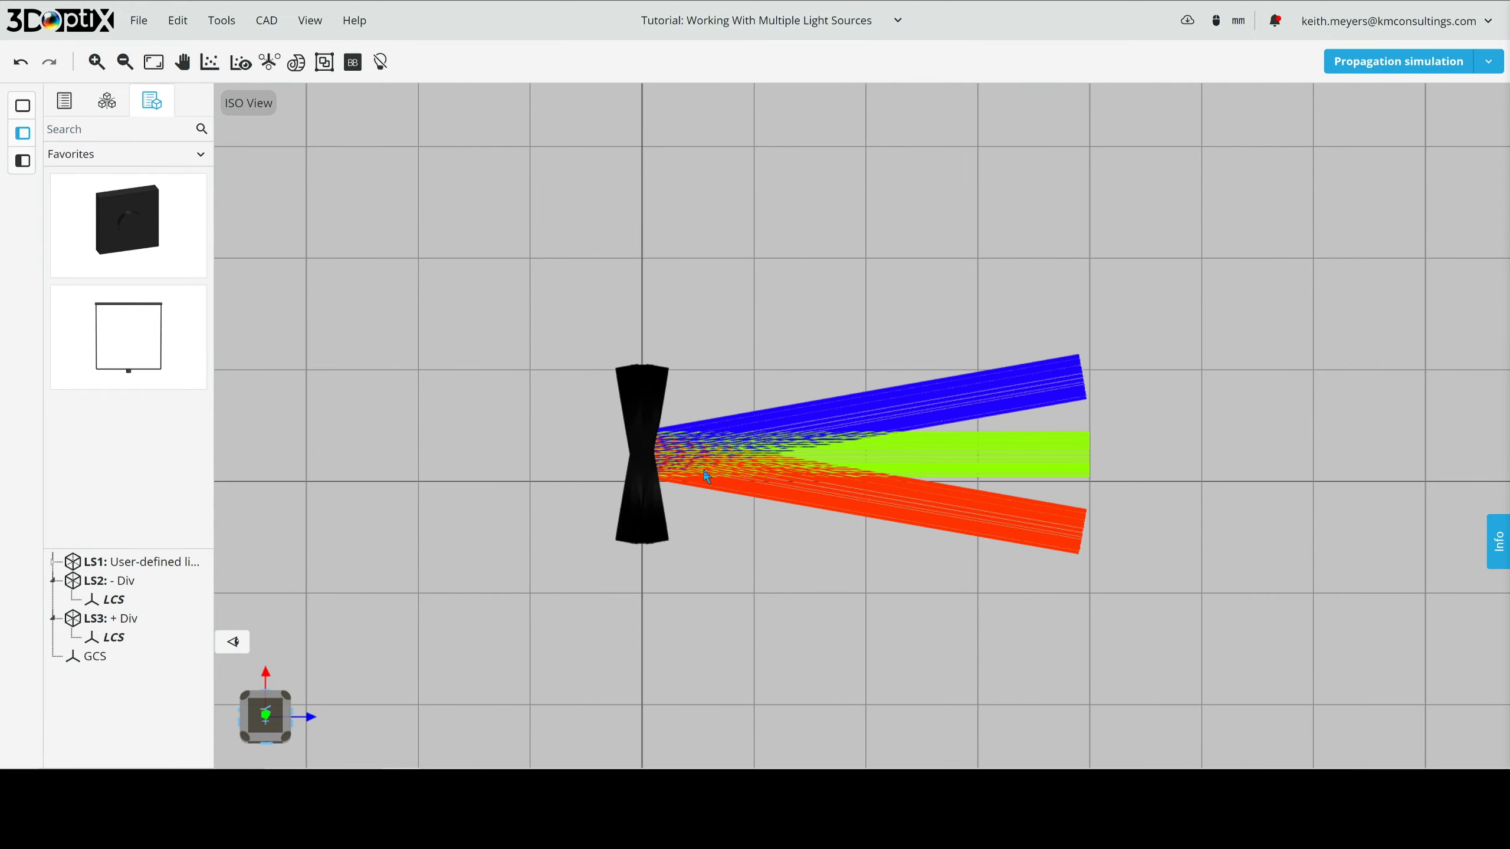
{"action": "left_click_drag", "start_coordinate": [706, 476], "coordinate": [911, 487]}
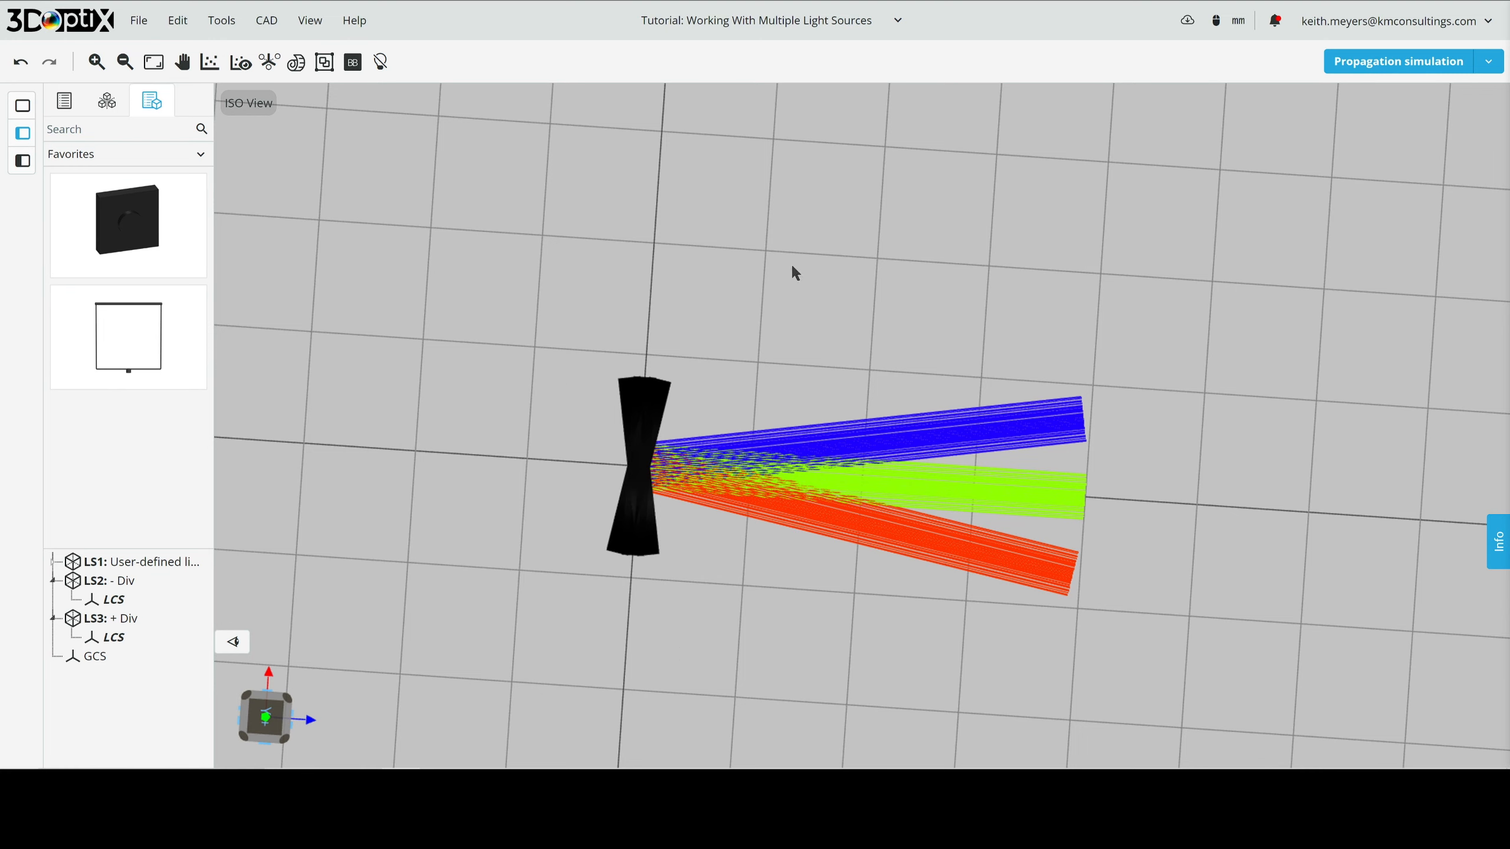
{"action": "left_click", "coordinate": [380, 63]}
{"action": "left_click", "coordinate": [383, 64]}
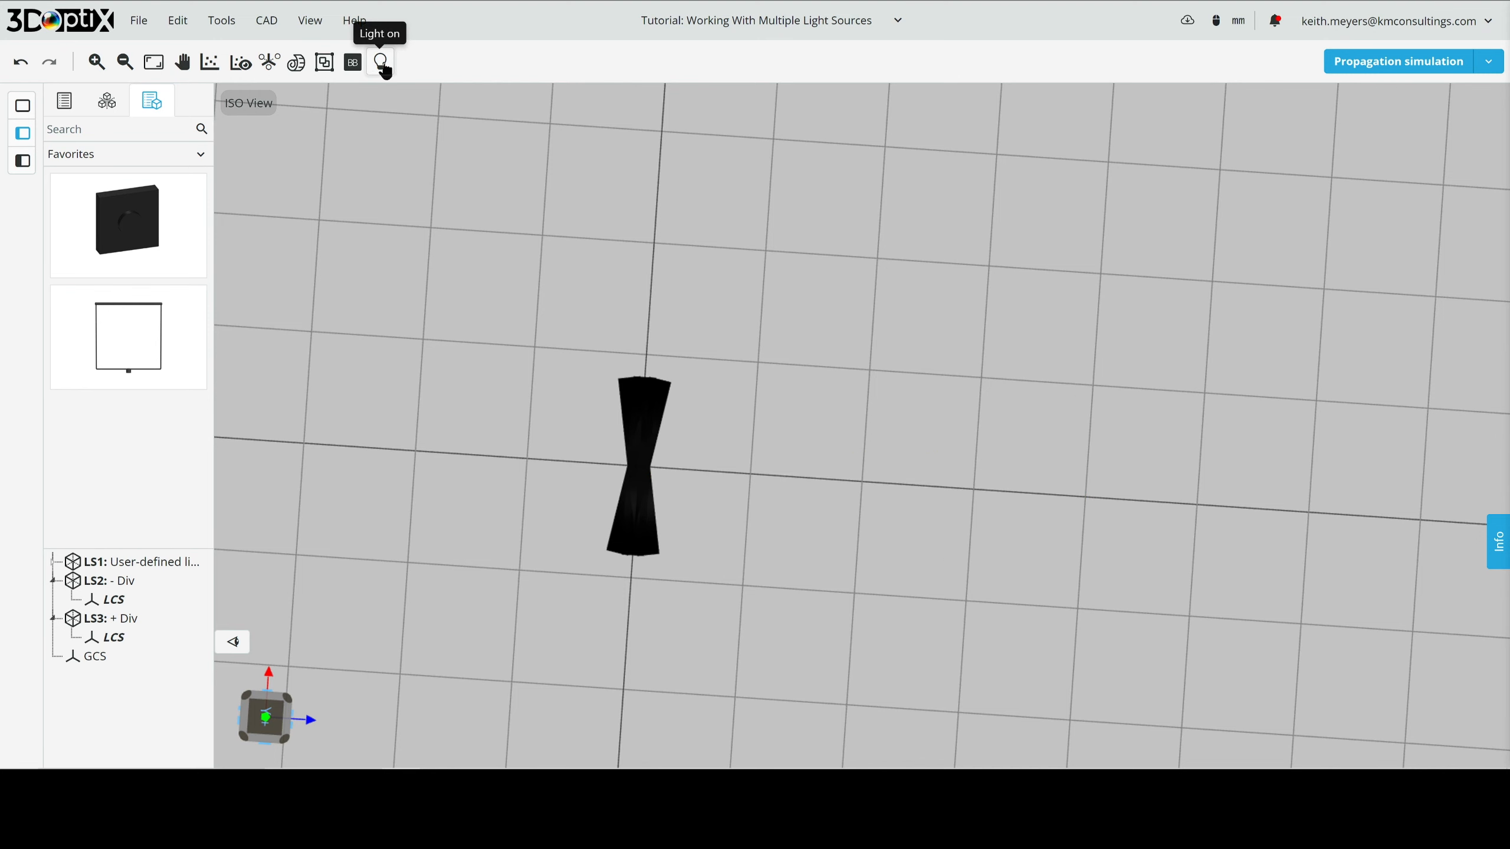
{"action": "left_click", "coordinate": [382, 64]}
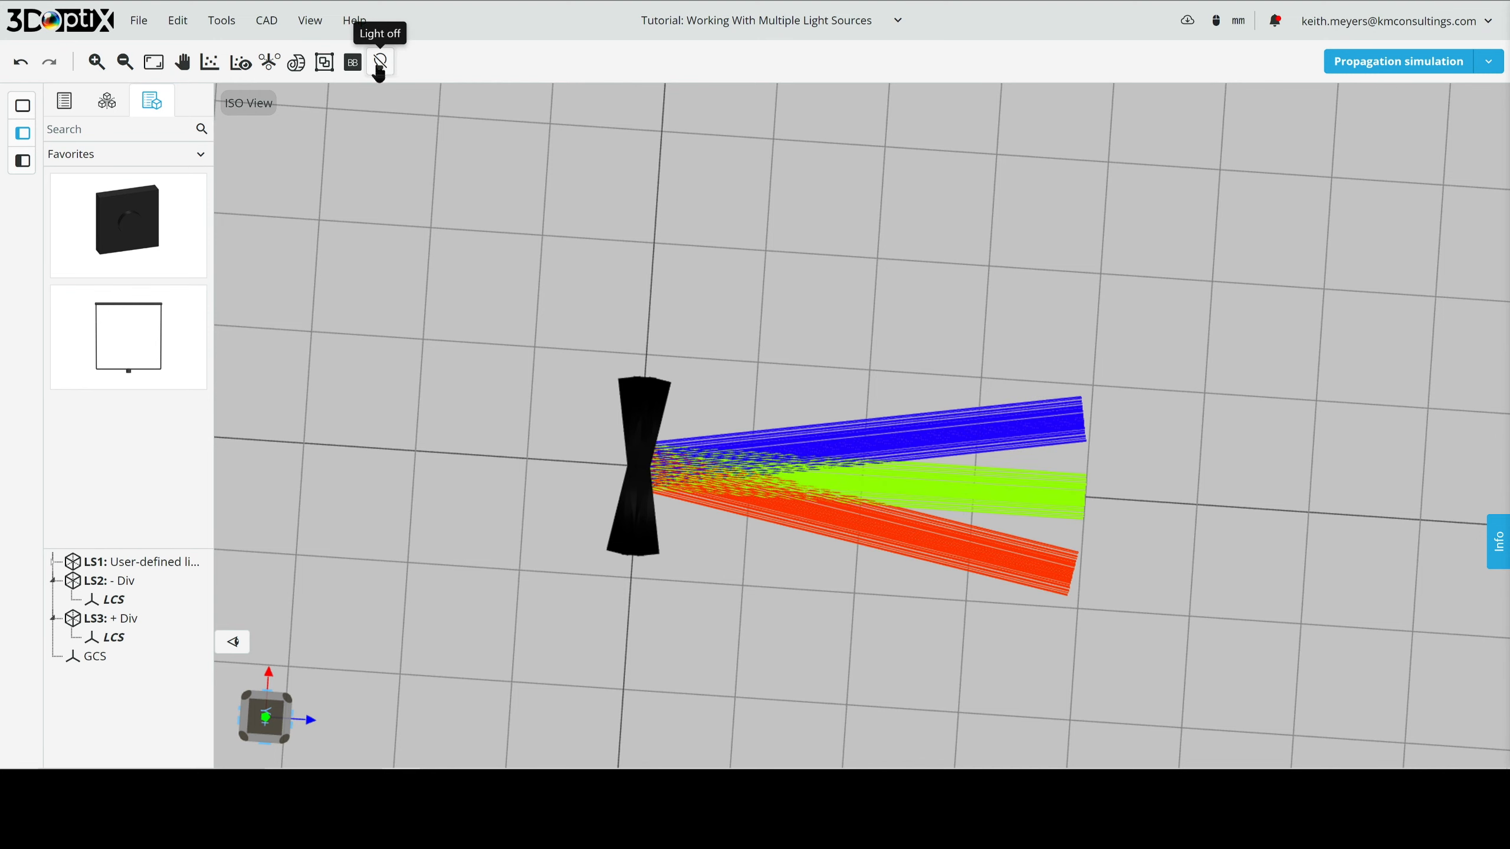
- Select light source LS1 and unpin the light source settings
{"action": "left_click", "coordinate": [115, 568]}
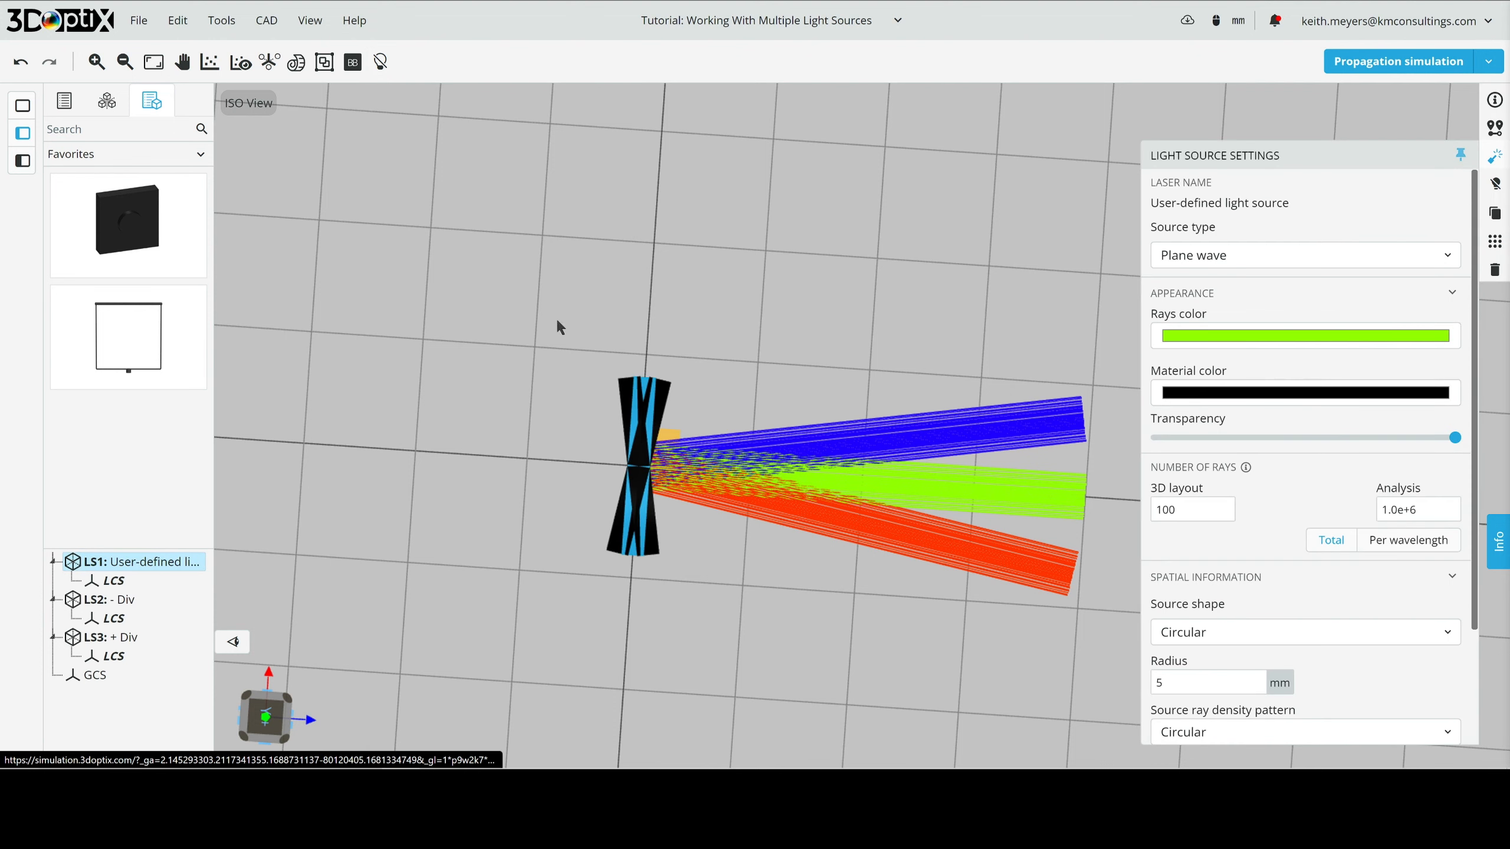
{"action": "left_click", "coordinate": [1461, 155]}
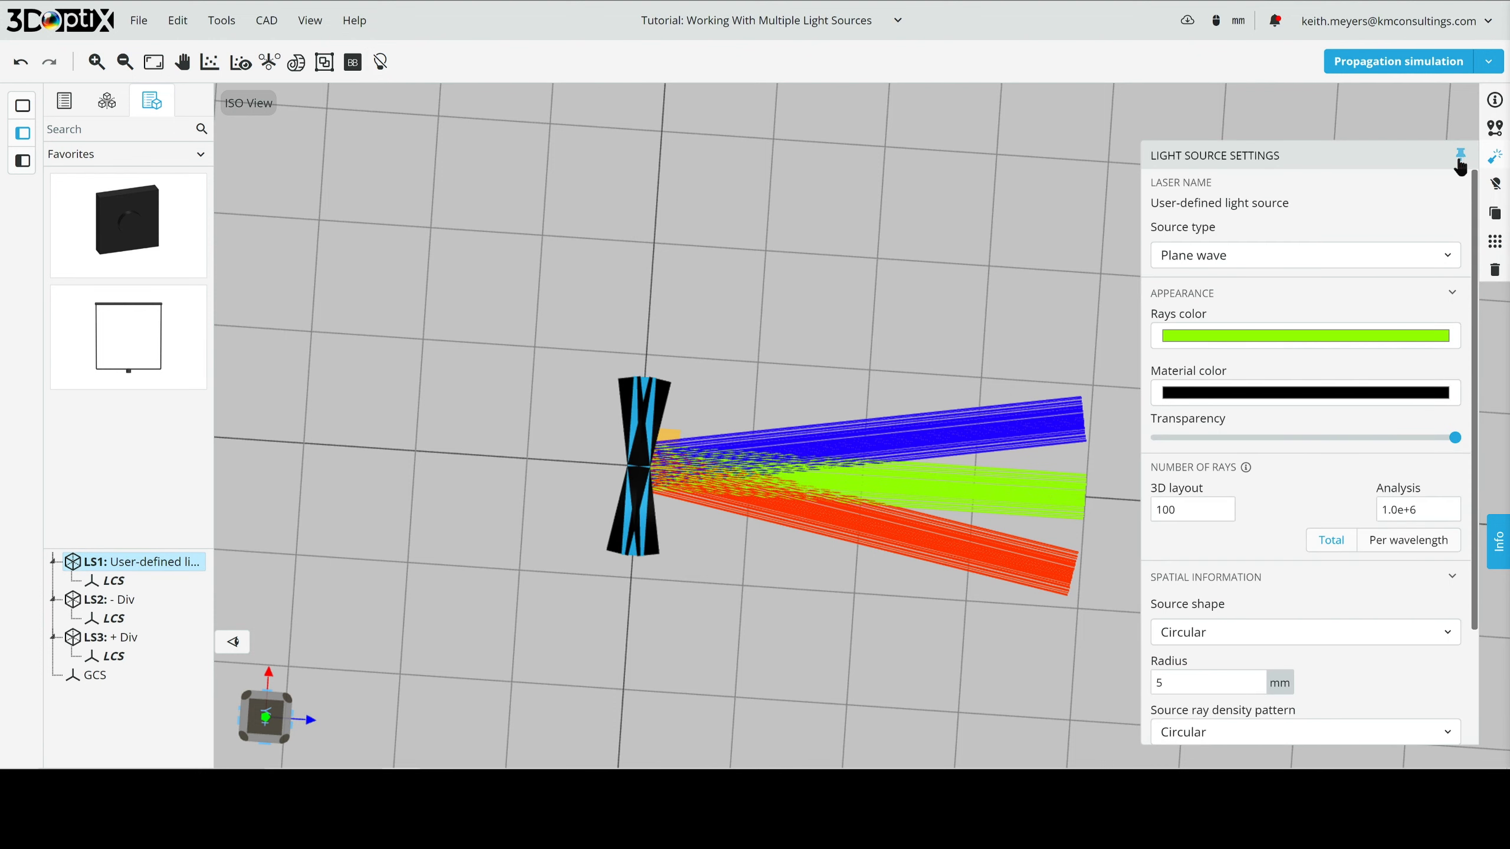